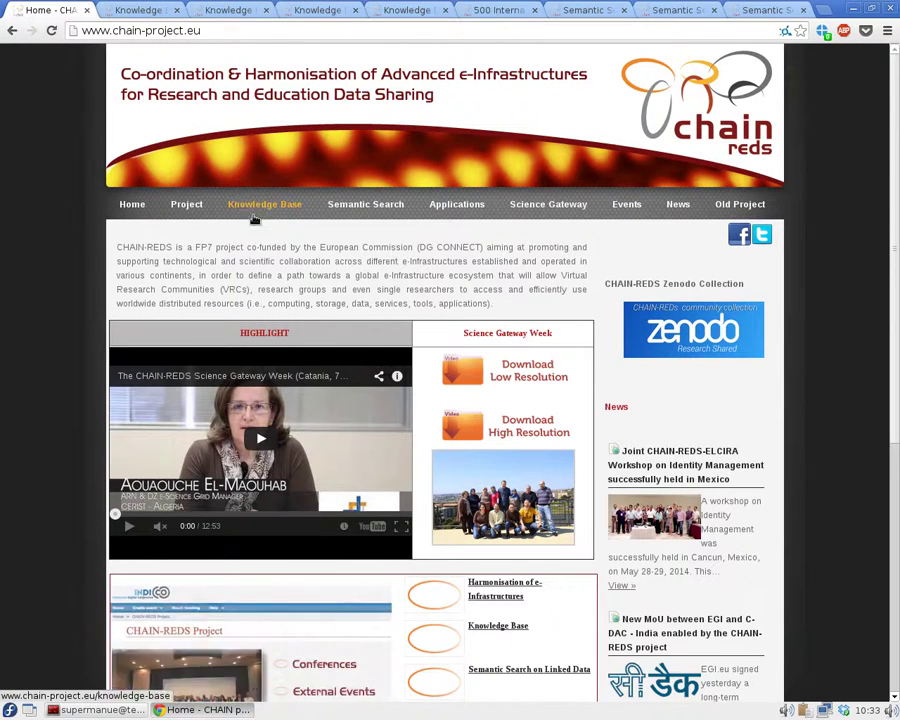
- Go to the Knowledge Base > OADR Site View map of open-access document repositories
mouse_move(353, 203)
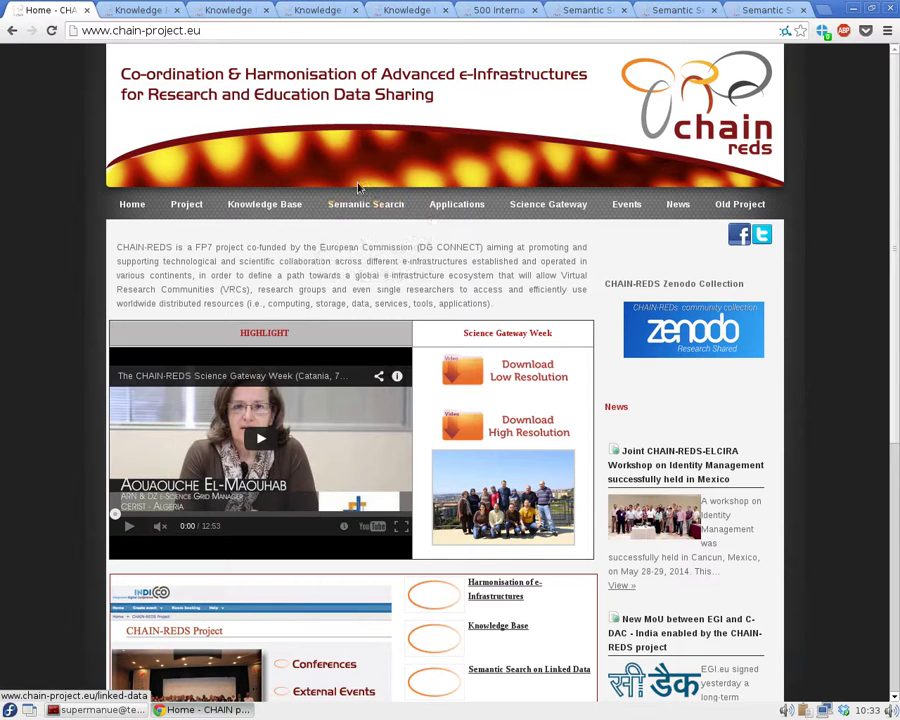
left_click(134, 9)
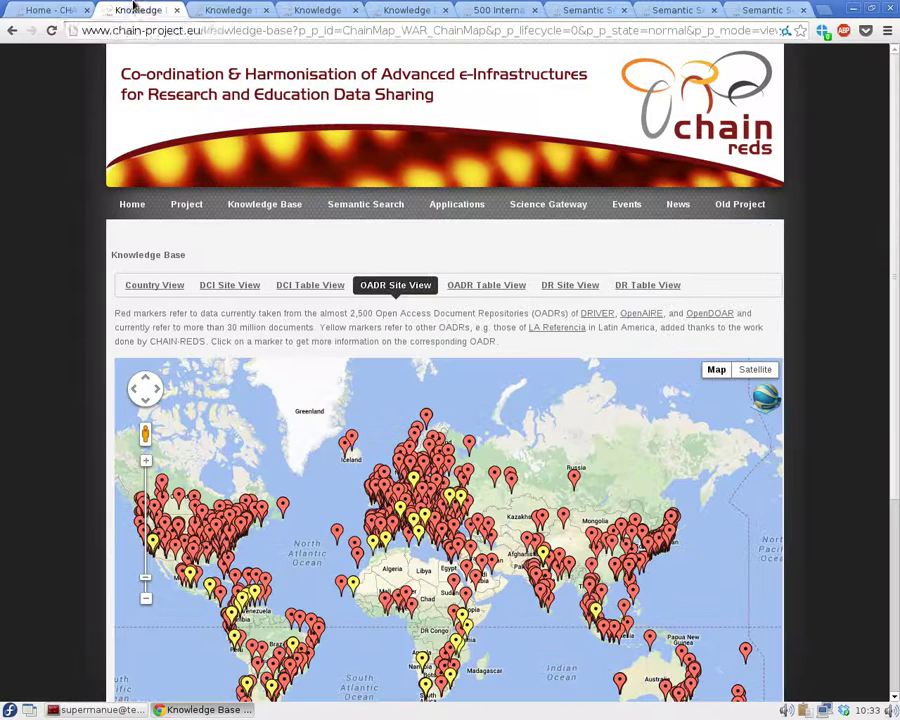
scroll(55, 268, "down", 2)
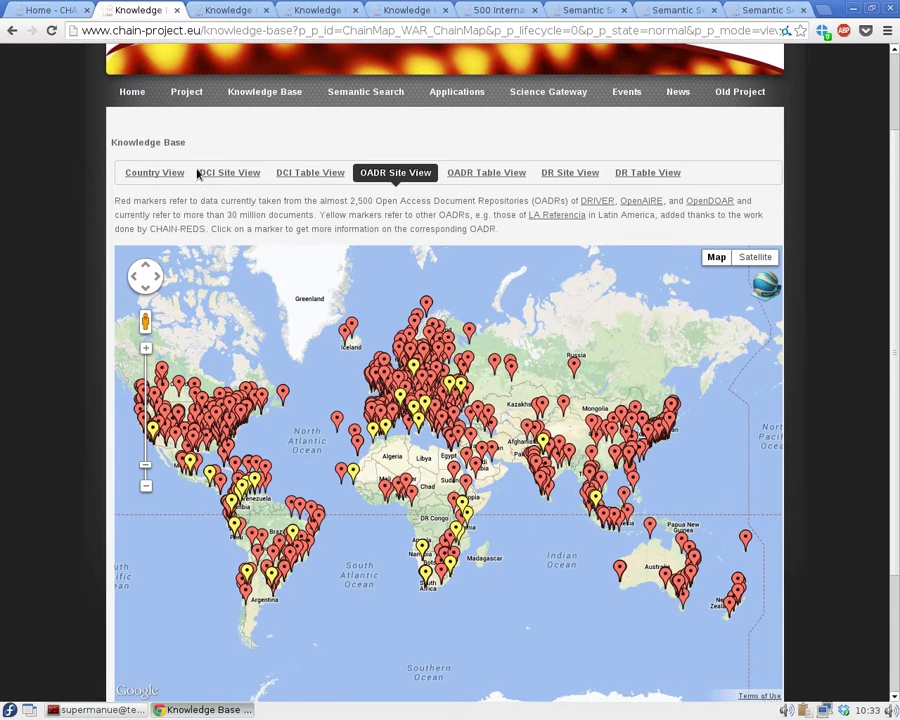
left_click_drag(197, 175, 267, 175)
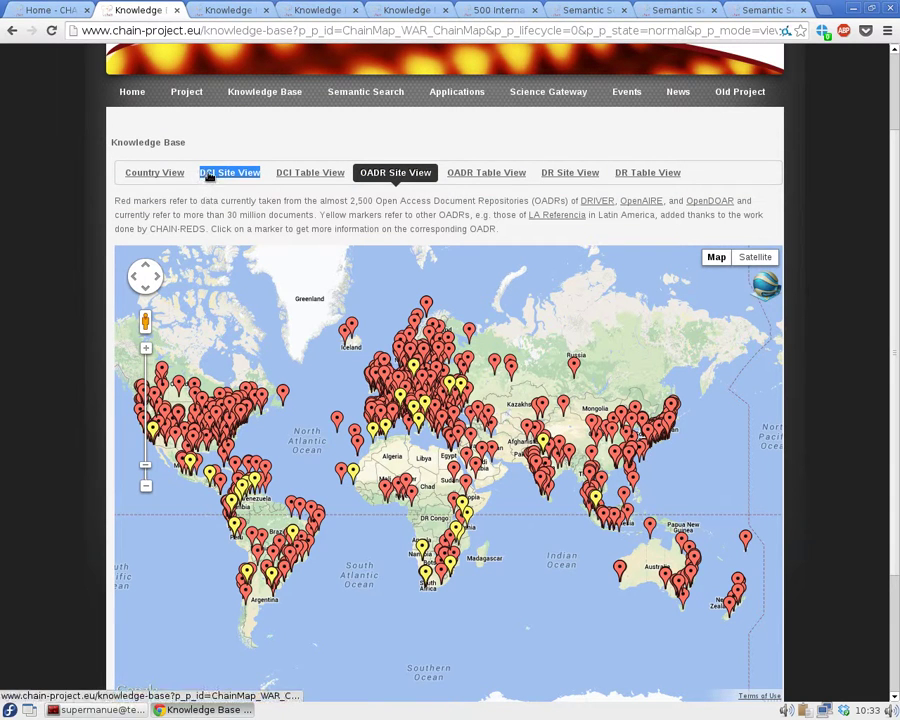
left_click(362, 179)
left_click_drag(535, 178, 594, 172)
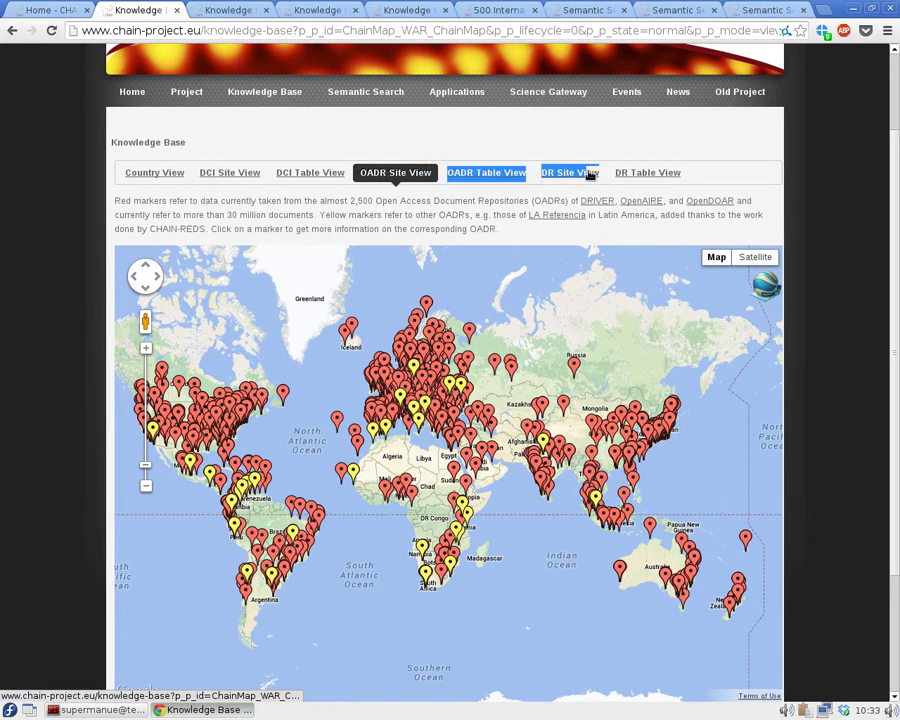
left_click(458, 212)
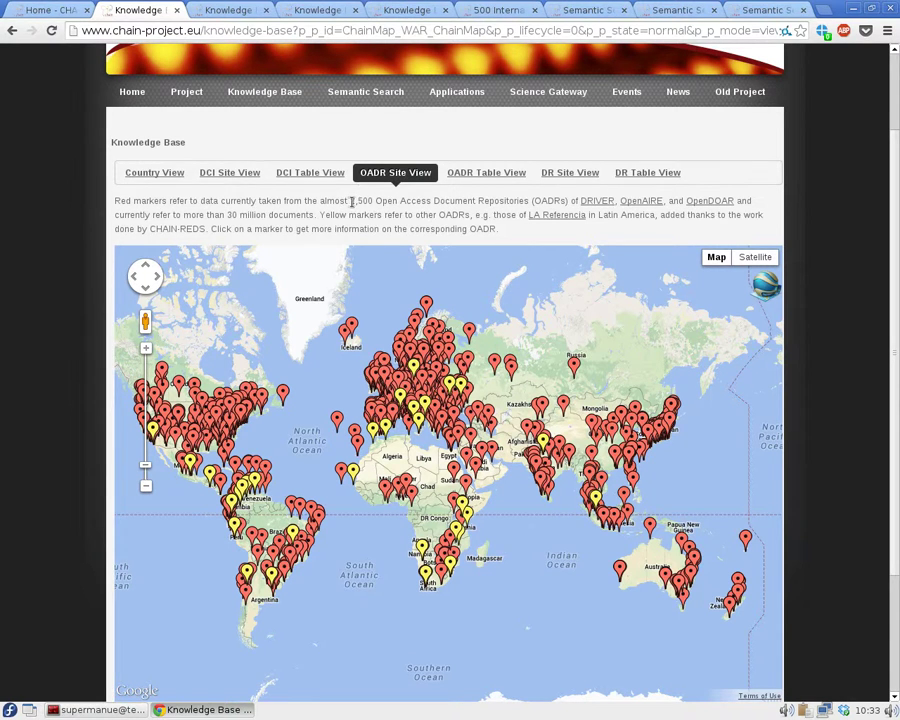
left_click_drag(349, 203, 376, 203)
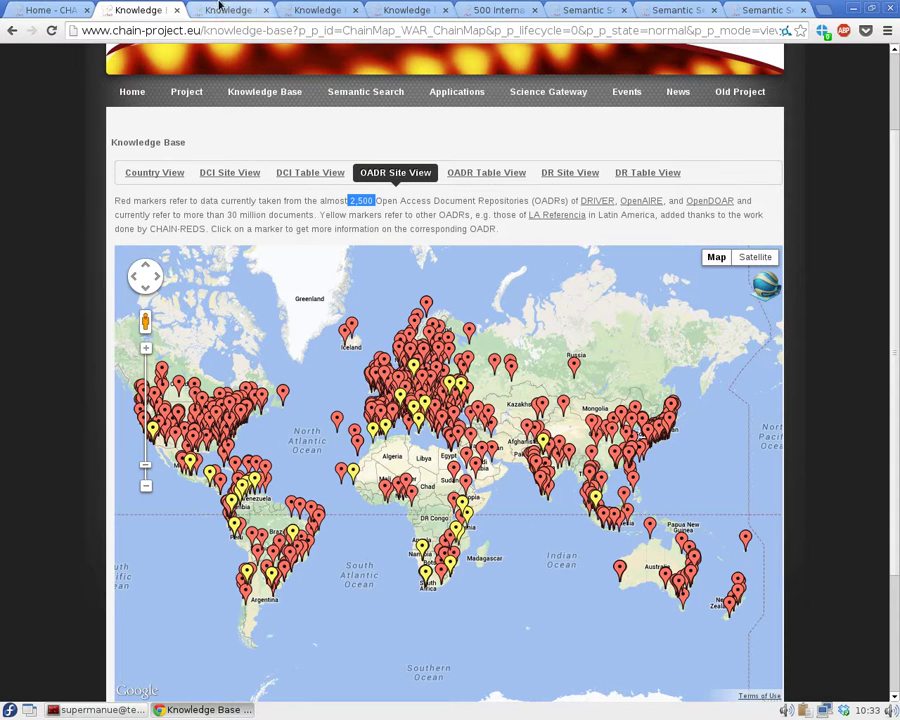
- Filter the OADR Table View of open-access repositories by the keyword 'chem'
left_click(218, 12)
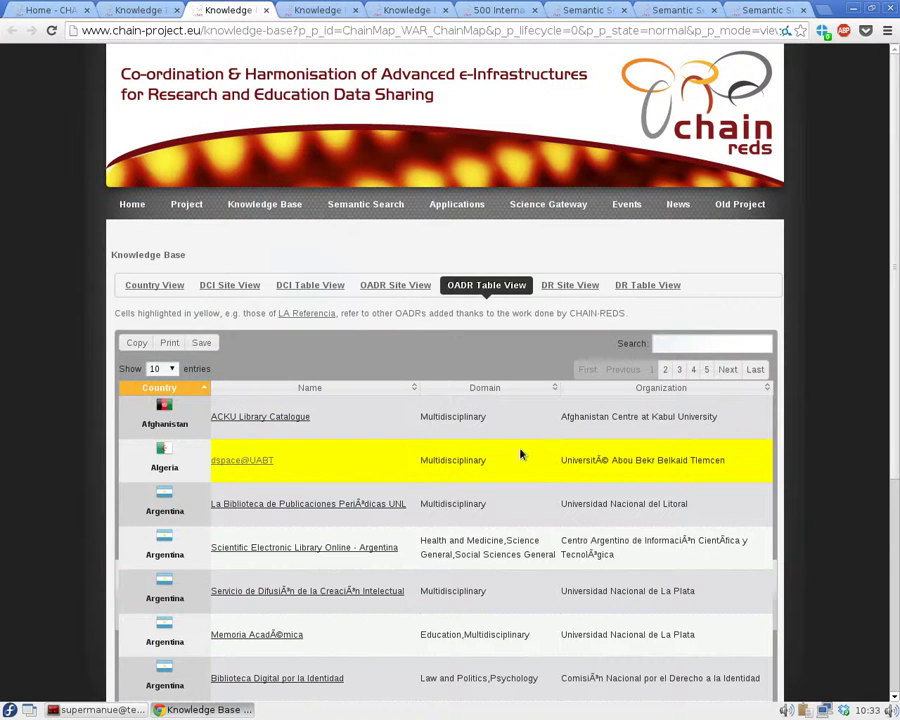
scroll(315, 361, "down", 4)
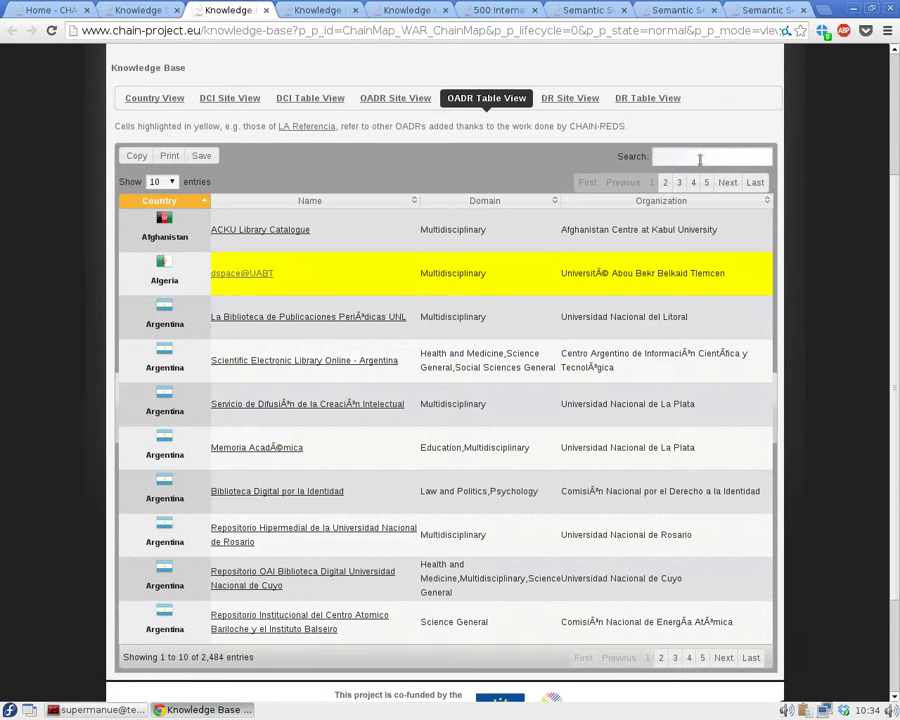
left_click(746, 161)
type("chem")
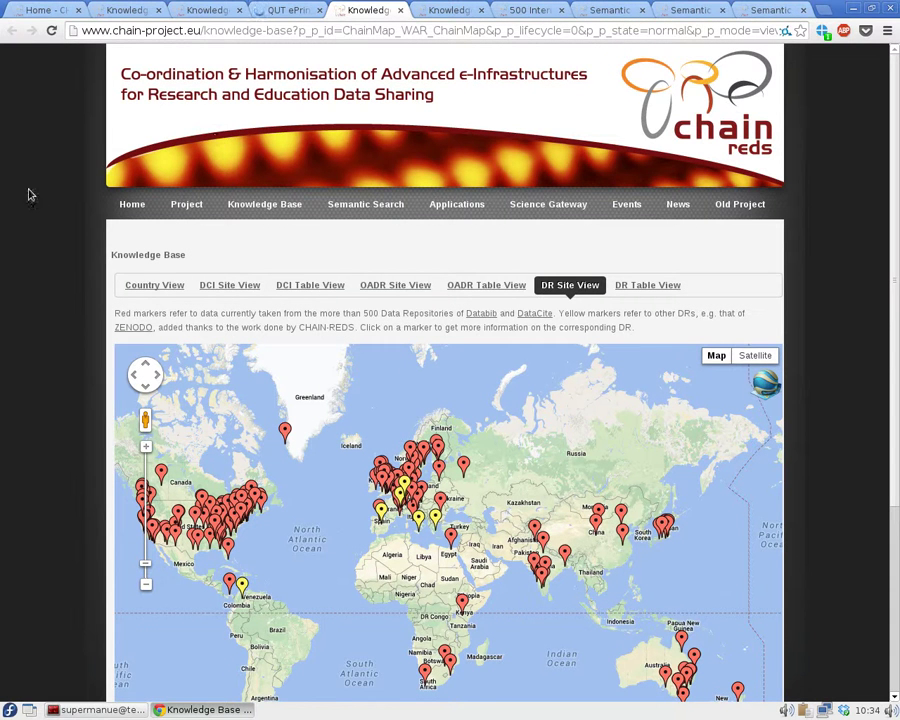
- Show the details of the repository marker in Pakistan on the data-repository map
scroll(29, 194, "down", 2)
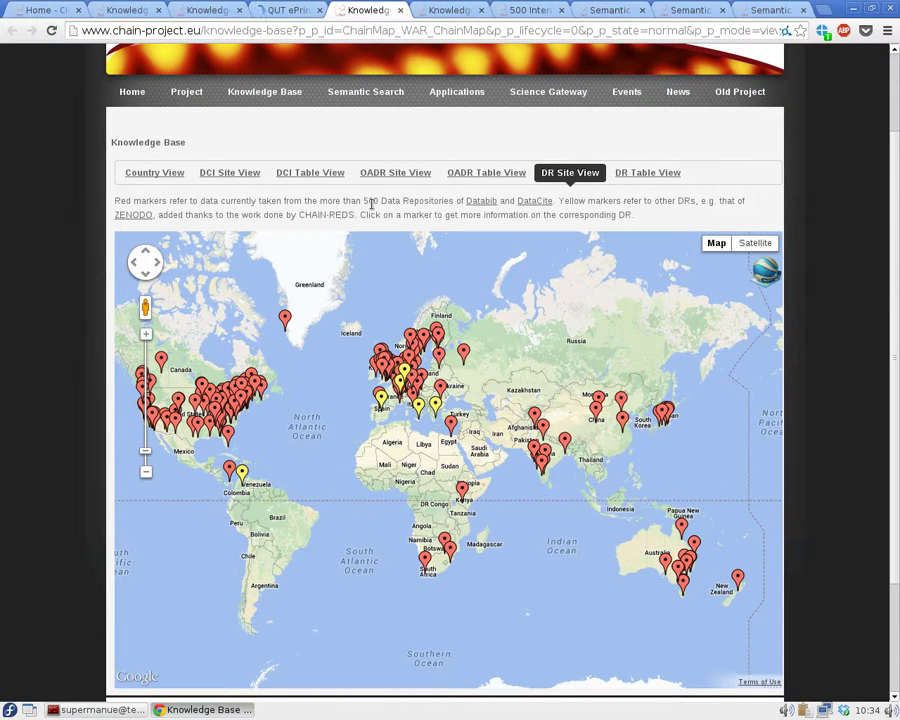
left_click(540, 417)
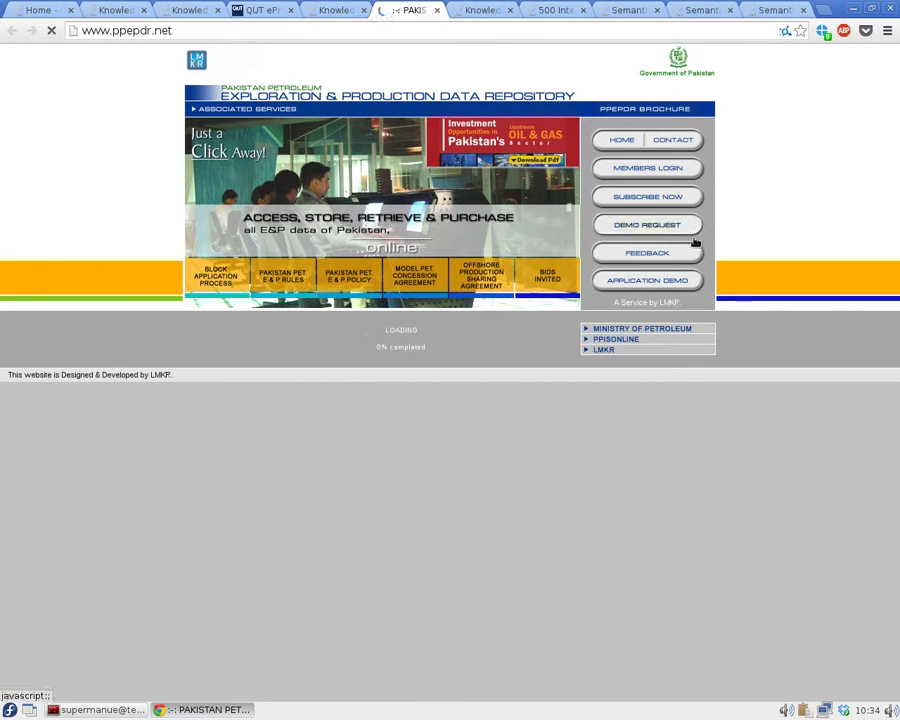
- Filter the DR Table View by 'chemistry' (601 to 42 entries) and show results page 2
left_click(472, 10)
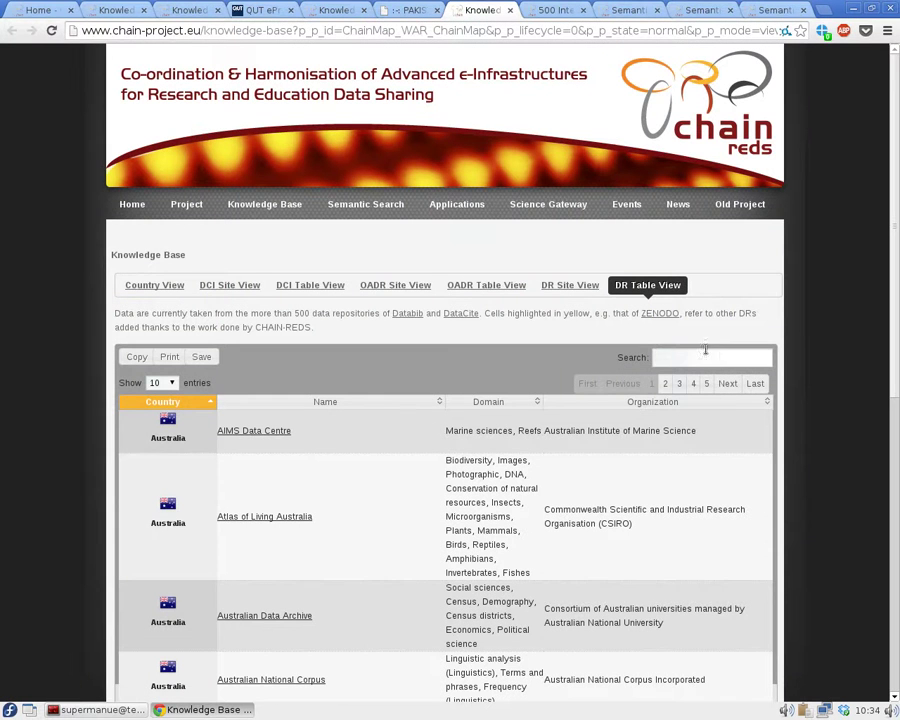
left_click(709, 359)
type("chemistry")
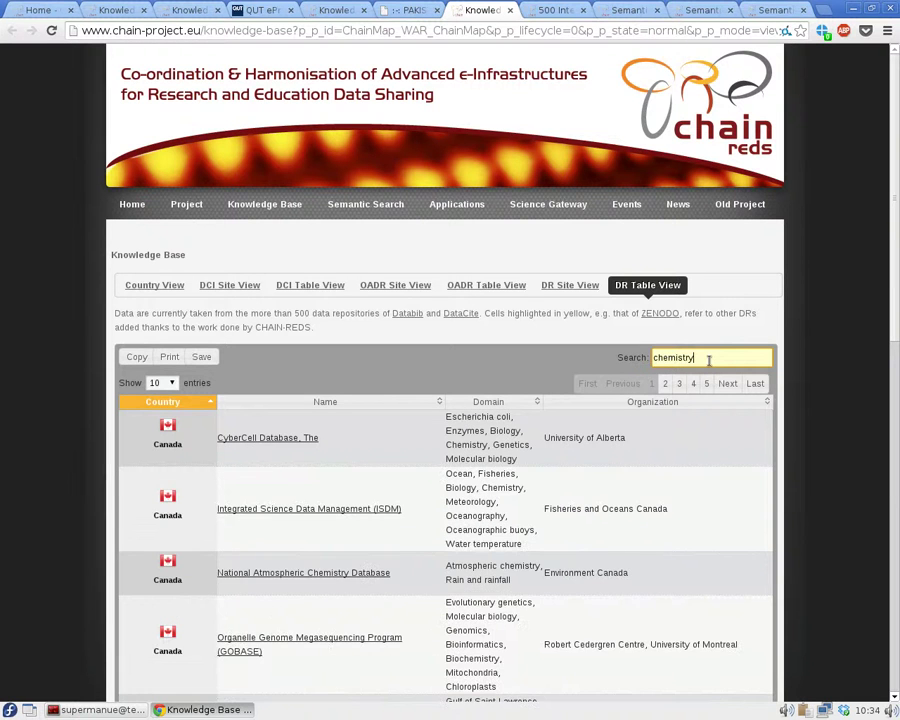
scroll(100, 228, "down", 7)
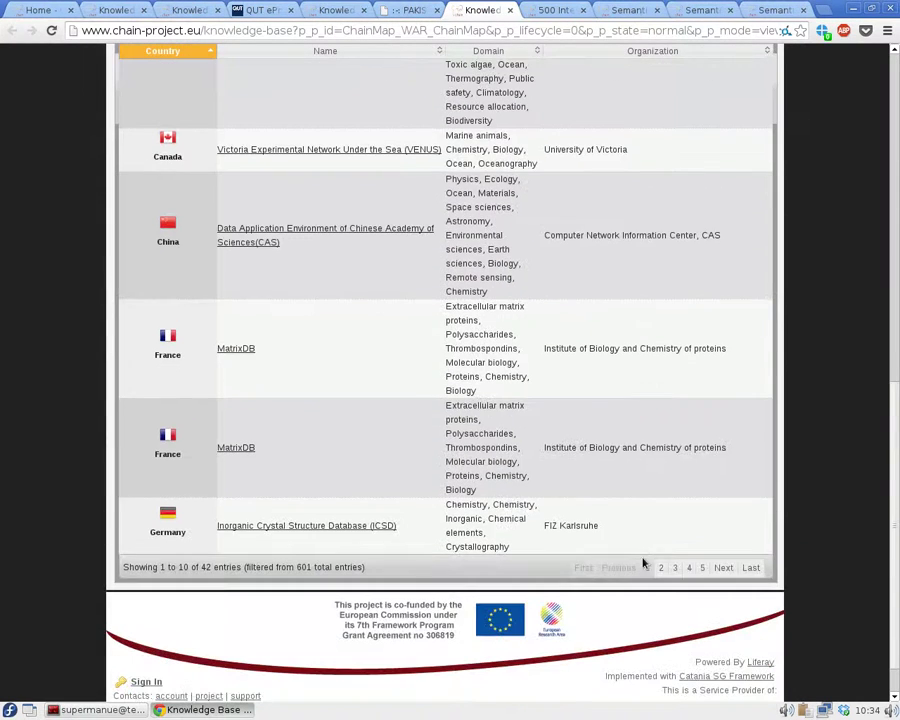
left_click(656, 567)
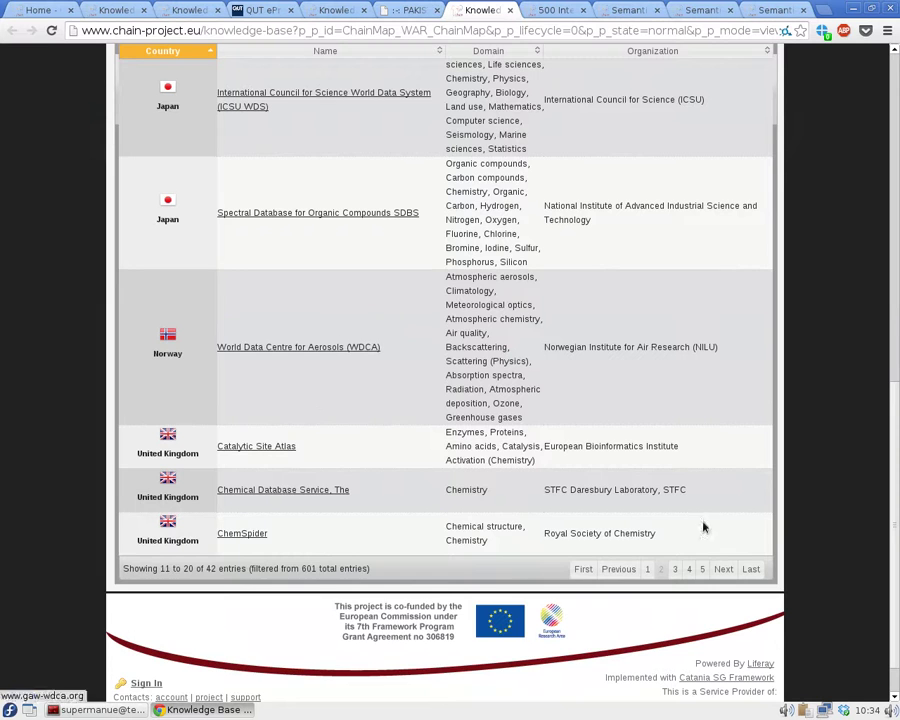
scroll(700, 480, "up", 5)
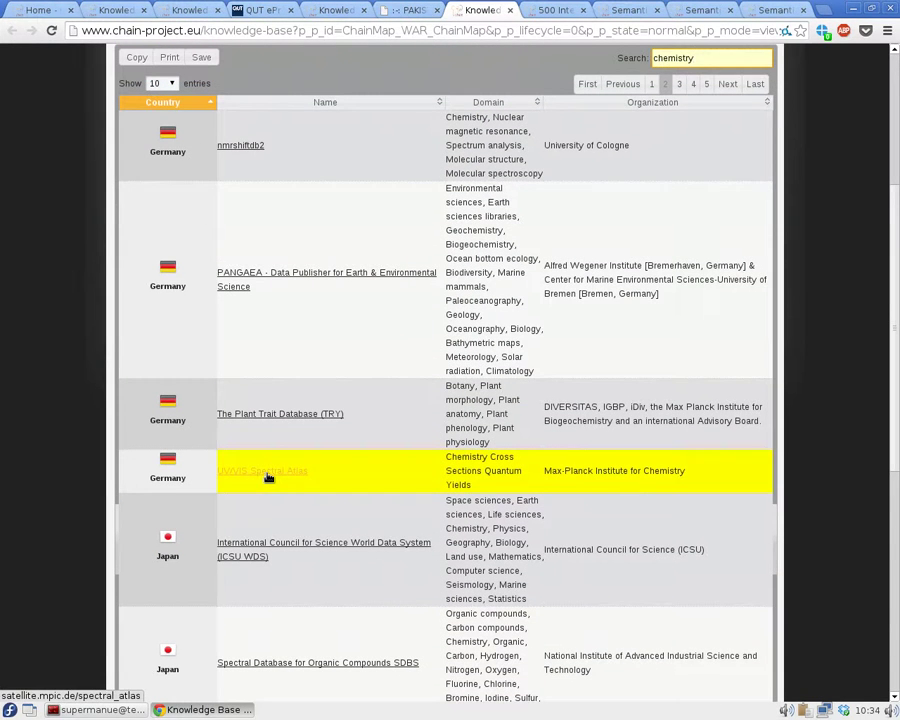
- Open the MPI-Mainz UV/VIS Spectral Atlas site and its Cross Sections category list
left_click(268, 478)
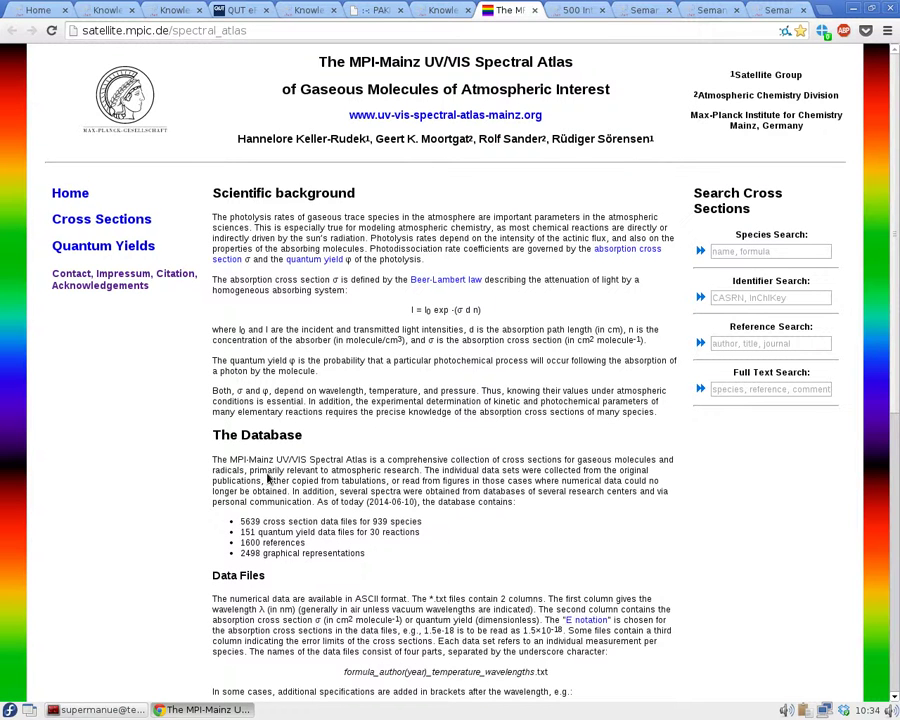
left_click(118, 224)
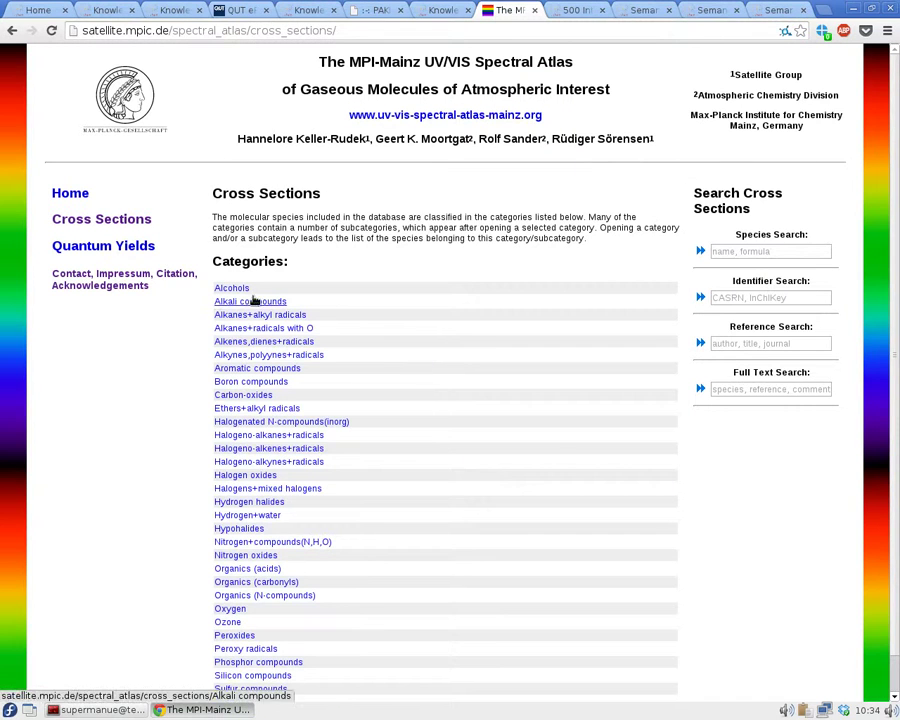
- Return to Semantic Search on Linked Data and review the 'benzene' keyword query and its results
left_click(633, 8)
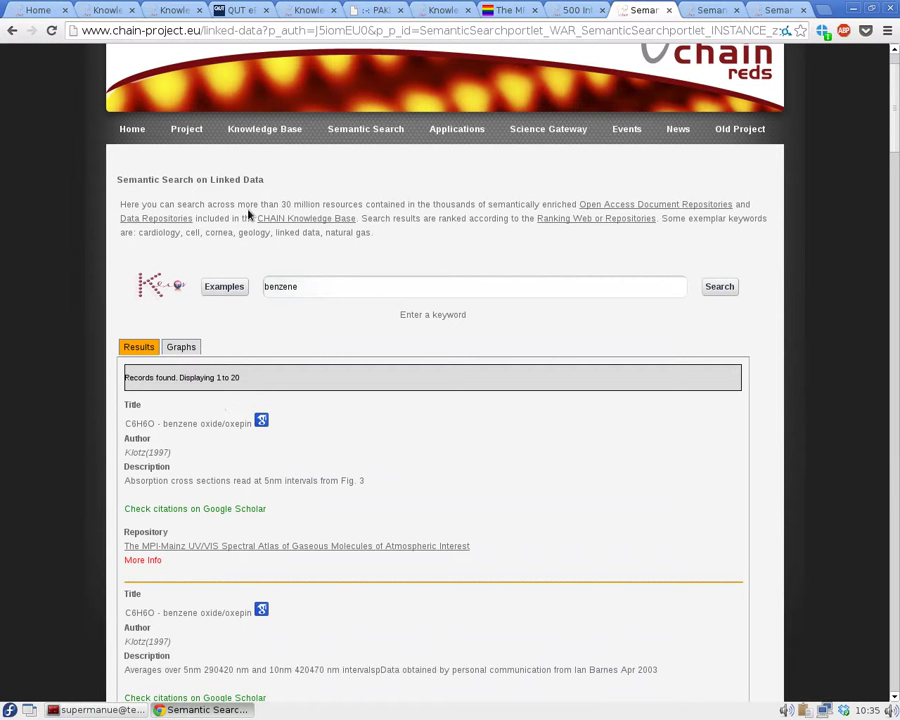
mouse_move(338, 130)
left_click_drag(92, 176, 687, 245)
left_click(743, 247)
left_click_drag(354, 292, 262, 287)
left_click(306, 288)
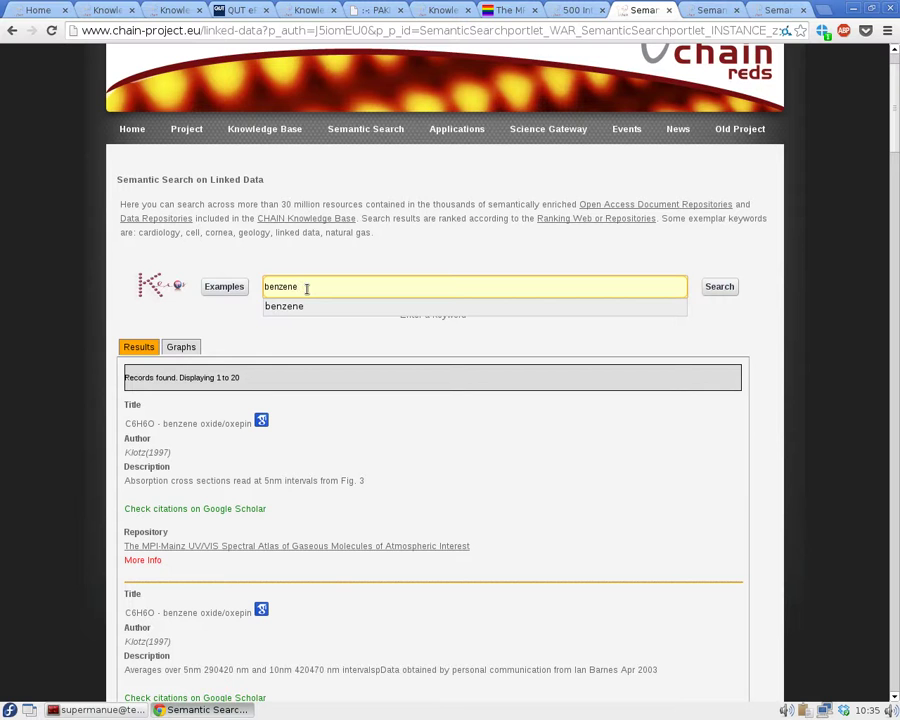
left_click(327, 341)
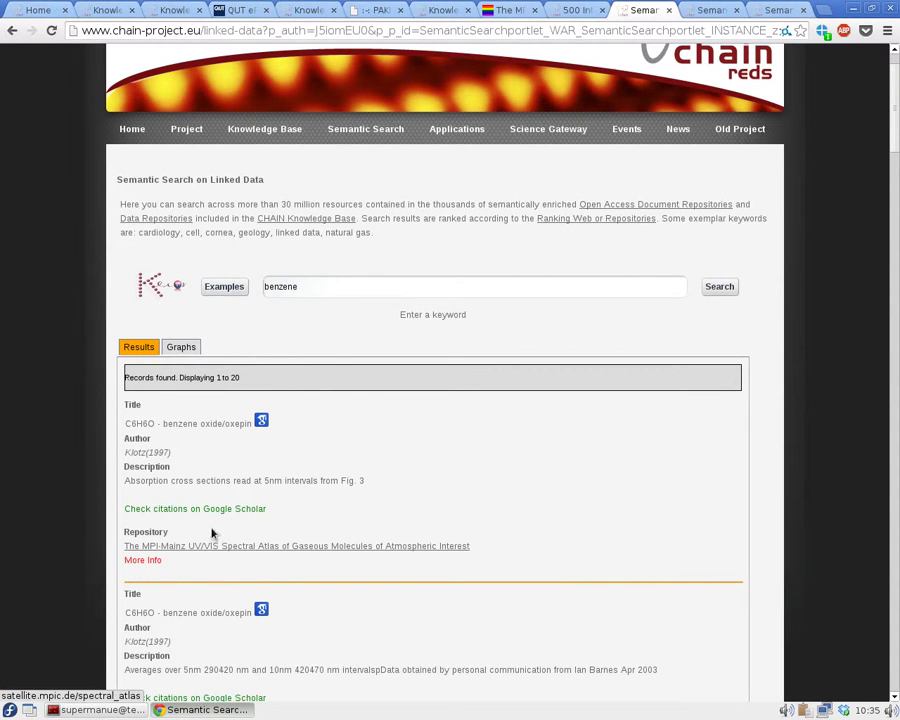
- Browse the benzene results and open the first record's MPI-Mainz Spectral Atlas repository site
scroll(150, 498, "down", 3)
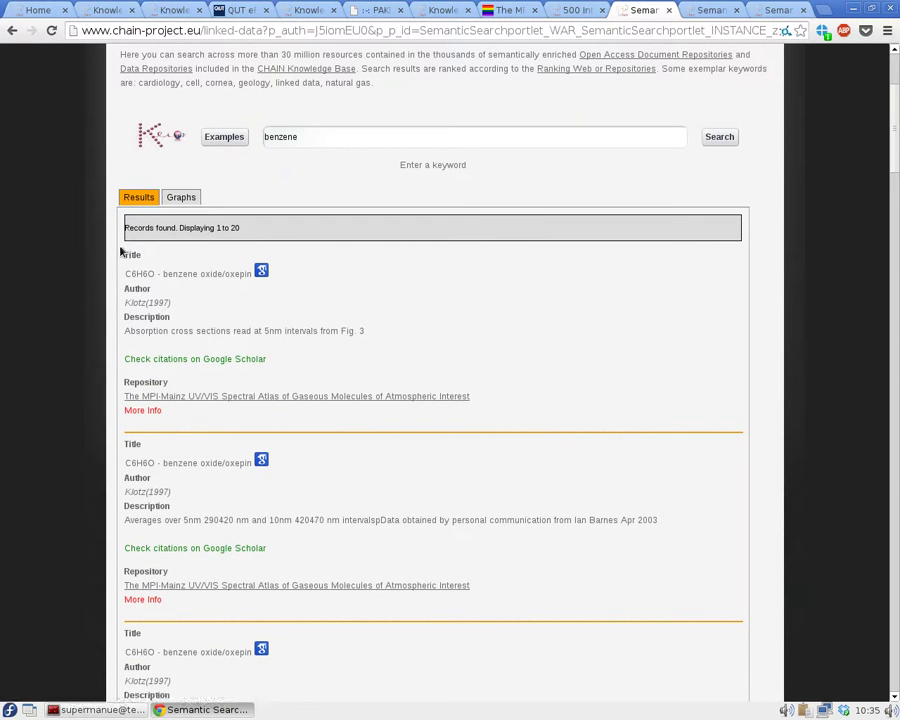
left_click_drag(124, 254, 482, 428)
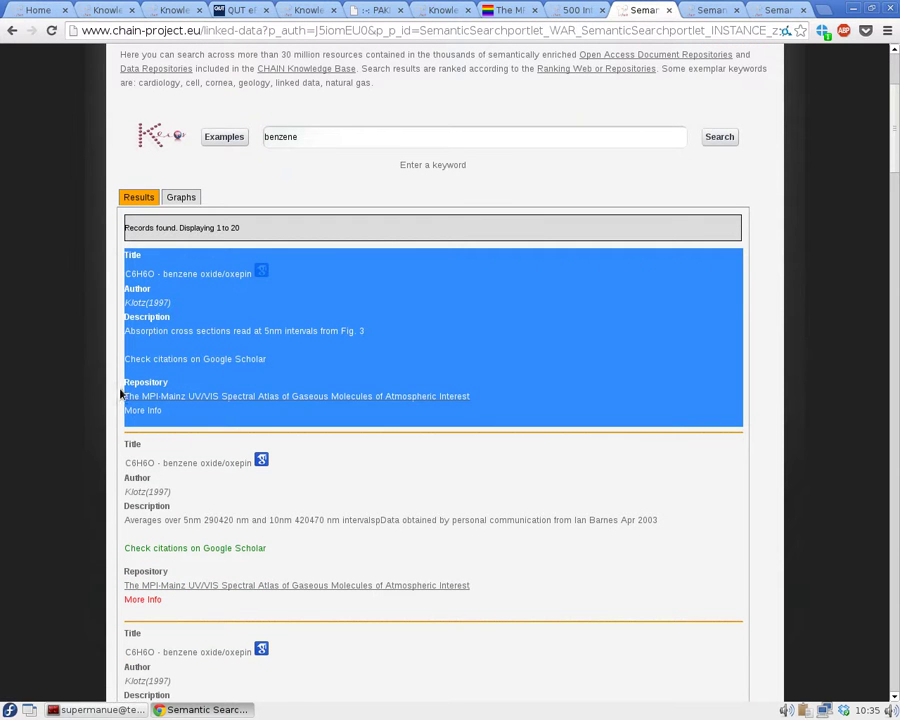
scroll(258, 508, "down", 5)
scroll(262, 506, "down", 10)
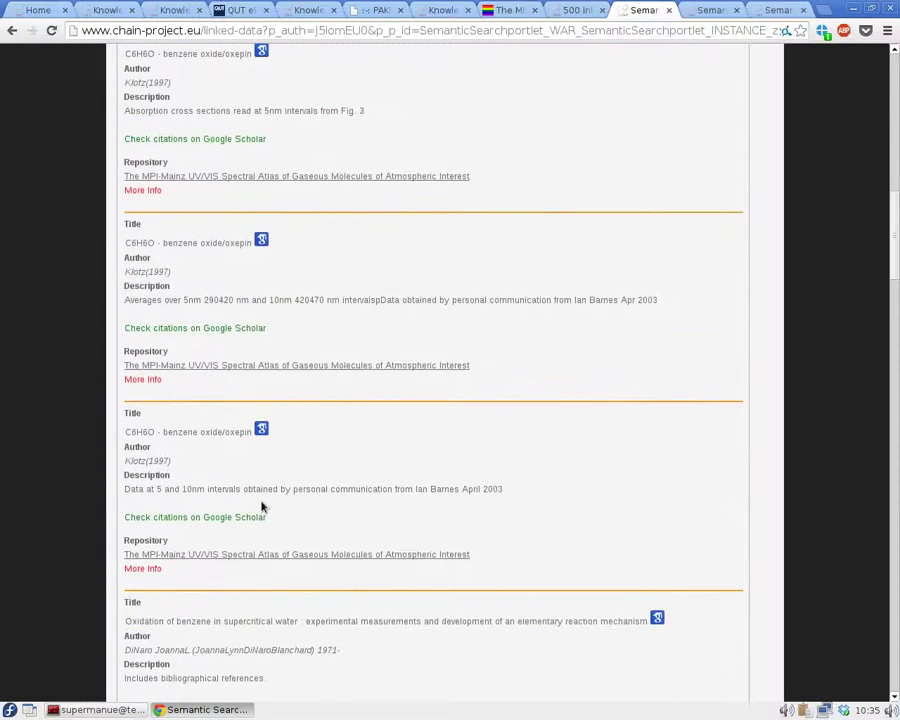
scroll(276, 506, "down", 3)
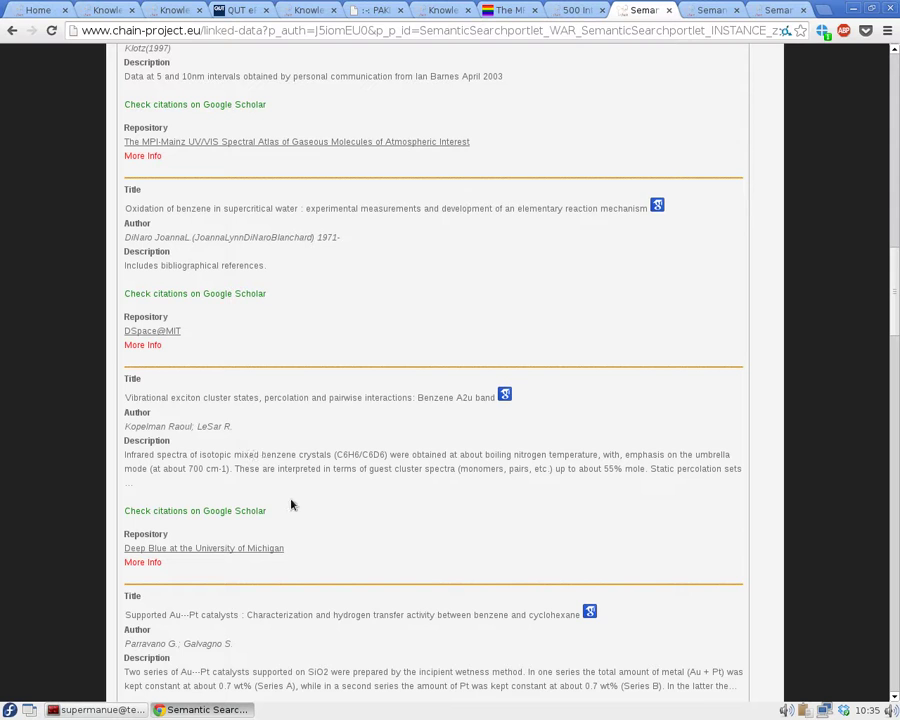
scroll(389, 609, "down", 4)
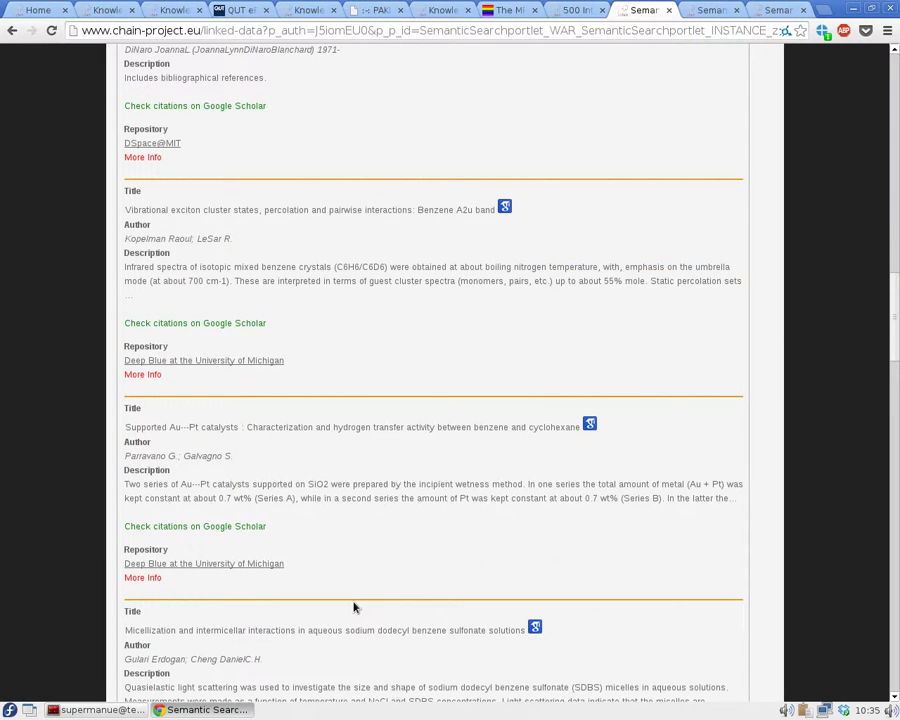
scroll(353, 607, "up", 20)
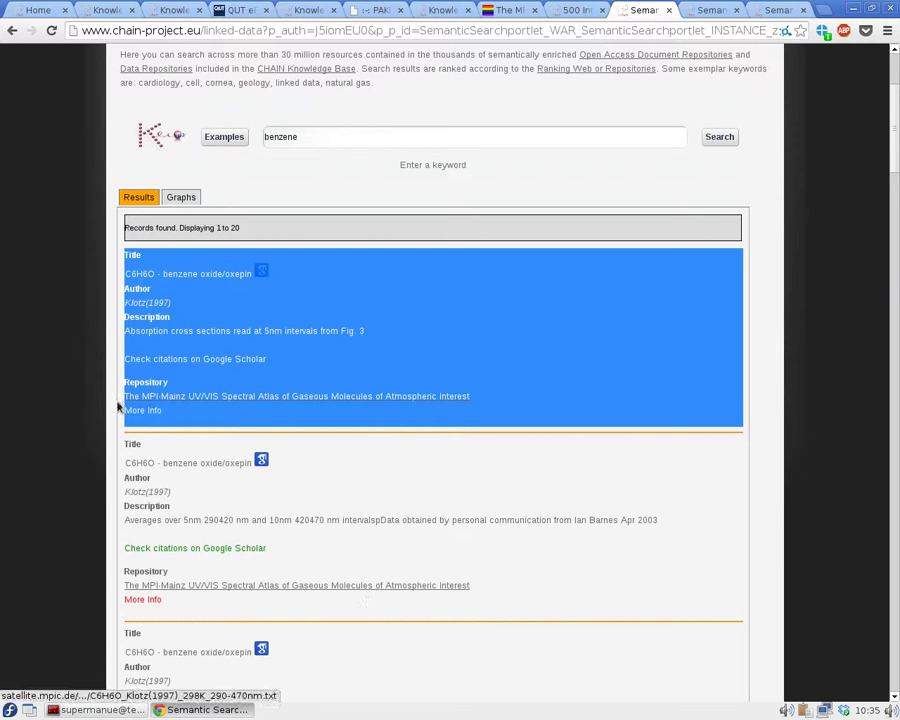
left_click(117, 407)
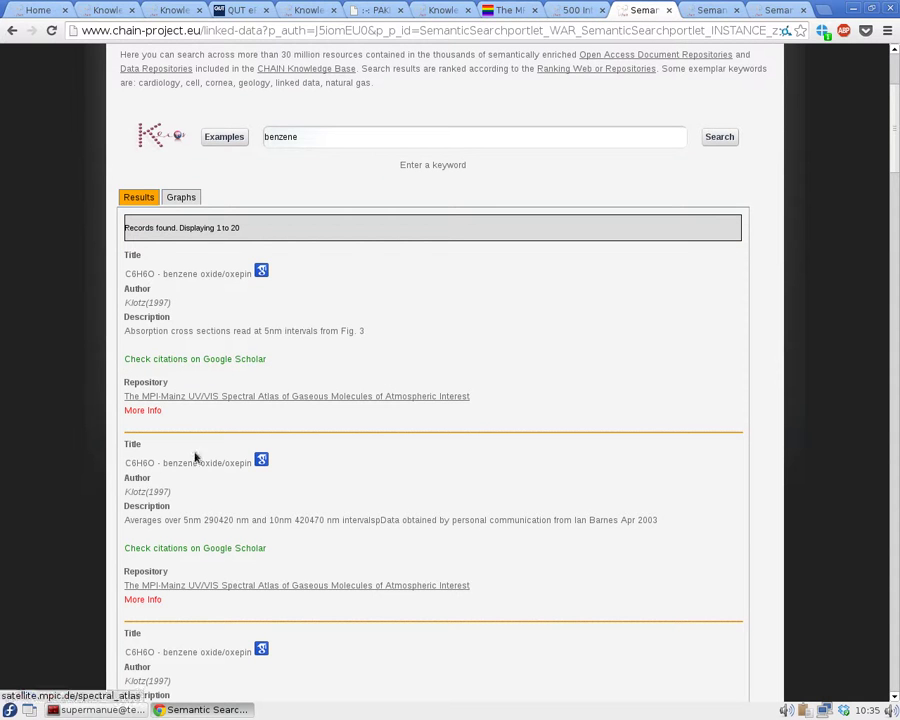
left_click(228, 398)
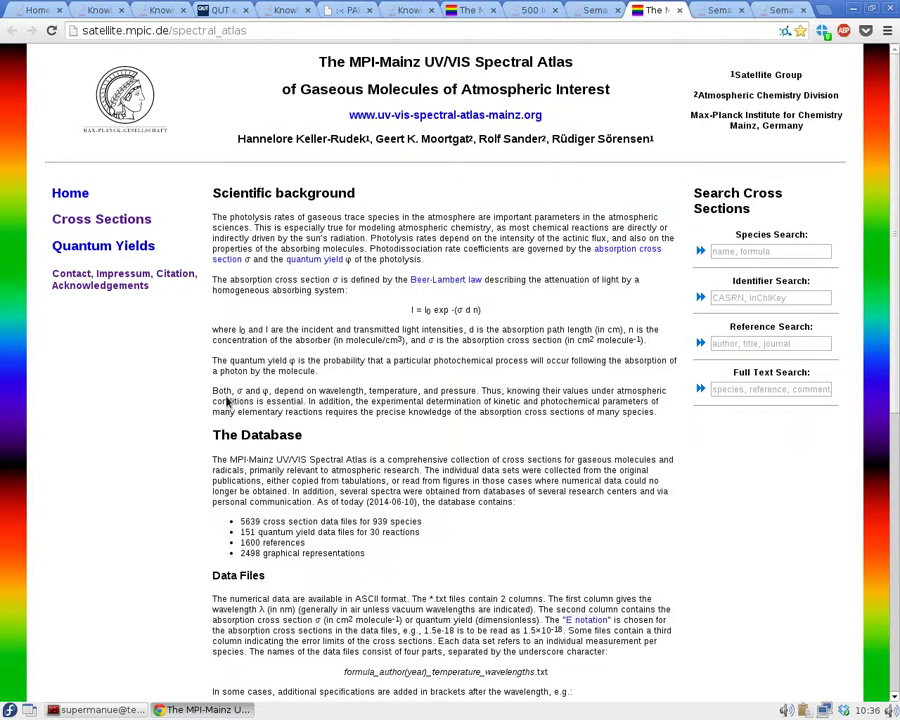
left_click(595, 10)
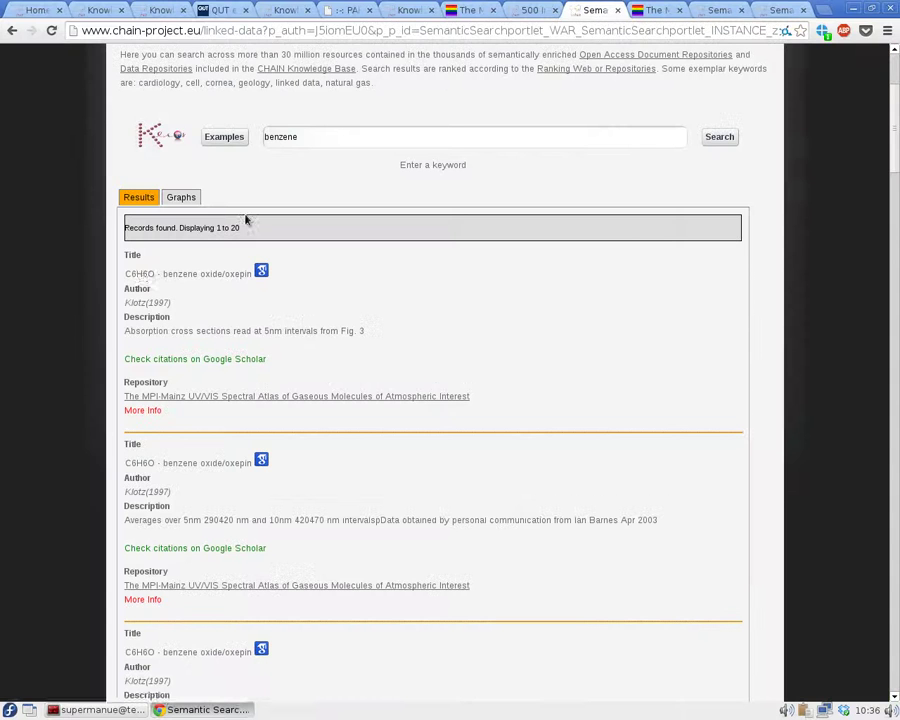
- Open More Info for C6H6O - benzene oxide/oxepin and review its General, Dataset, Repository and Google Scholar details
left_click(137, 412)
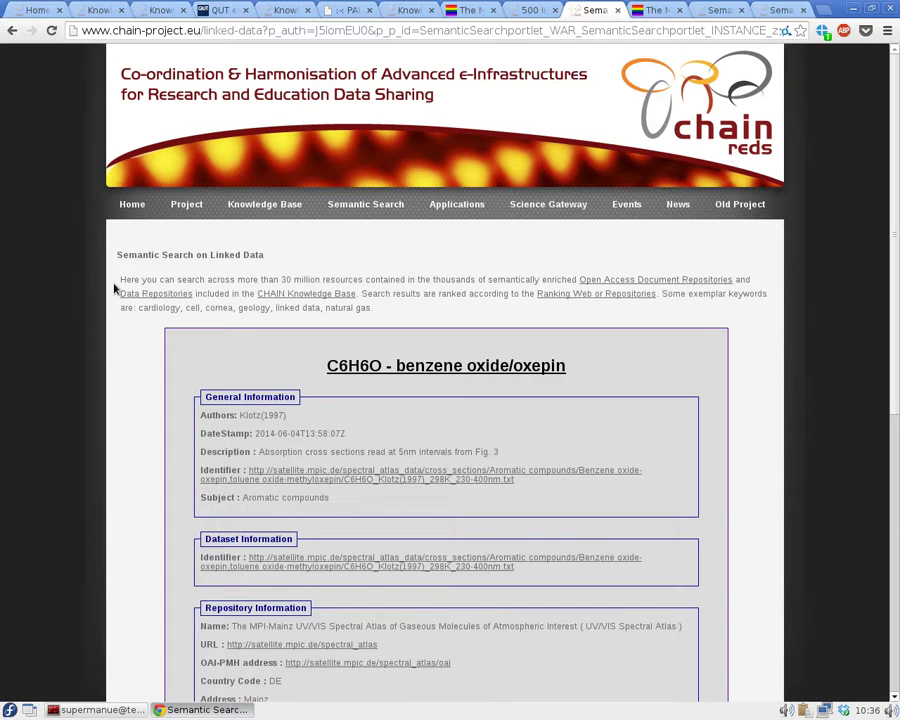
scroll(173, 340, "down", 1)
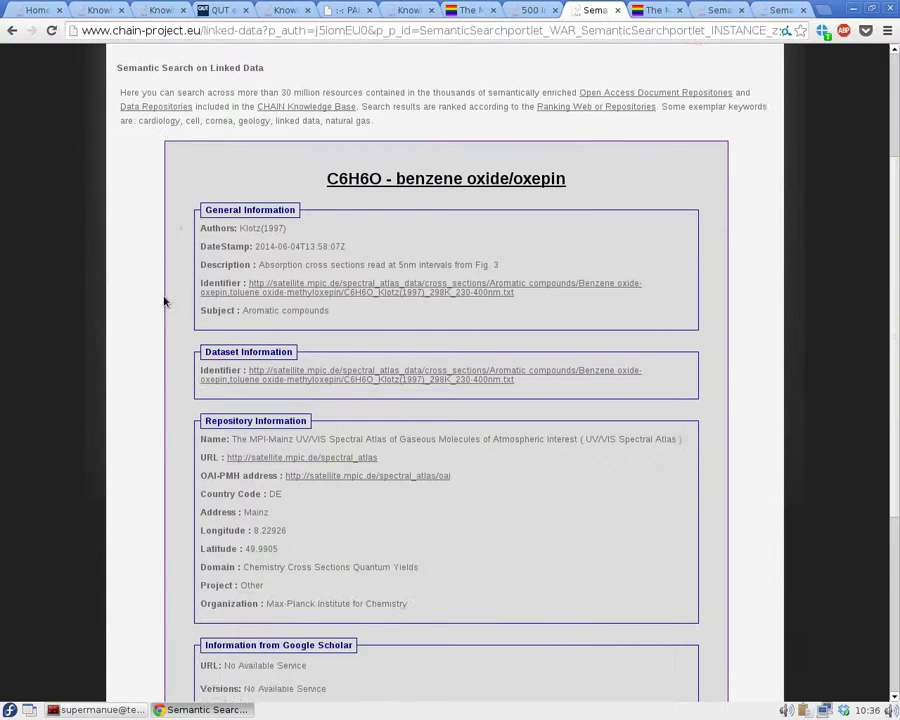
left_click_drag(204, 228, 482, 322)
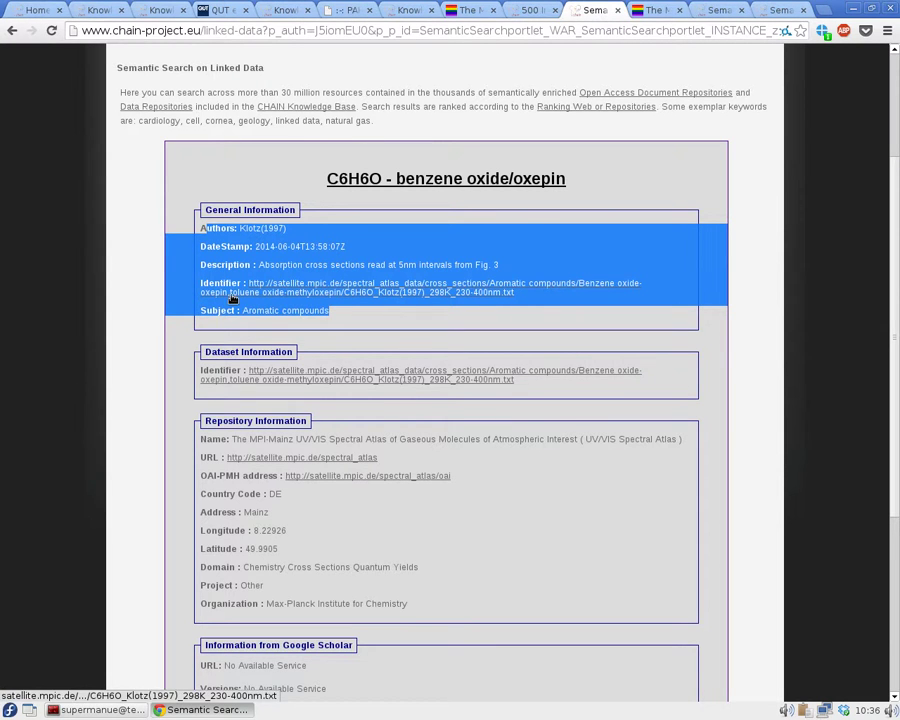
scroll(152, 318, "down", 1)
scroll(152, 321, "down", 3)
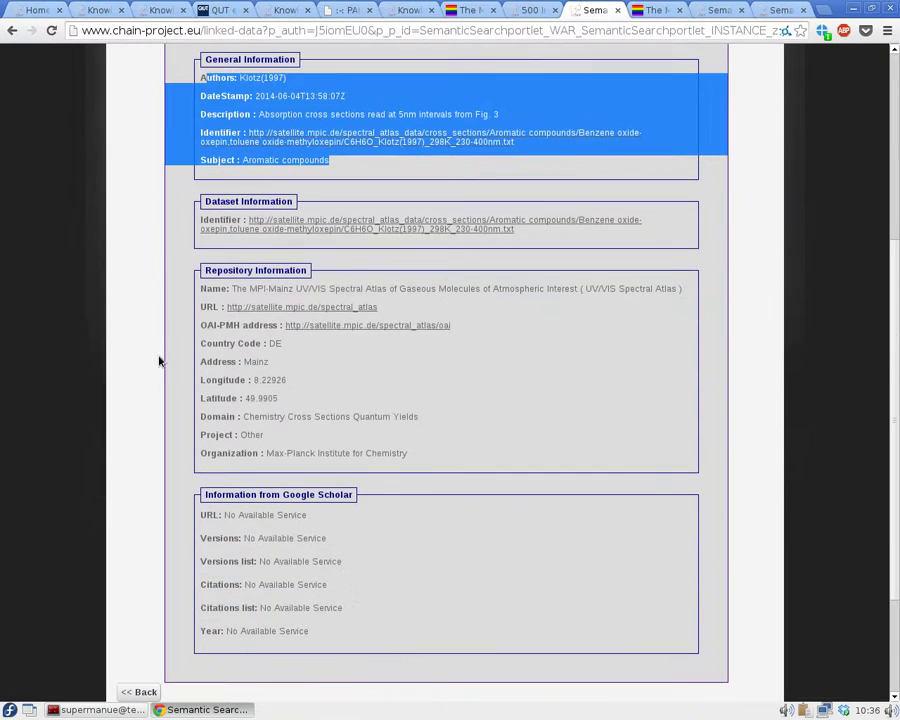
left_click_drag(212, 505, 336, 626)
left_click(322, 626)
left_click_drag(201, 584, 327, 588)
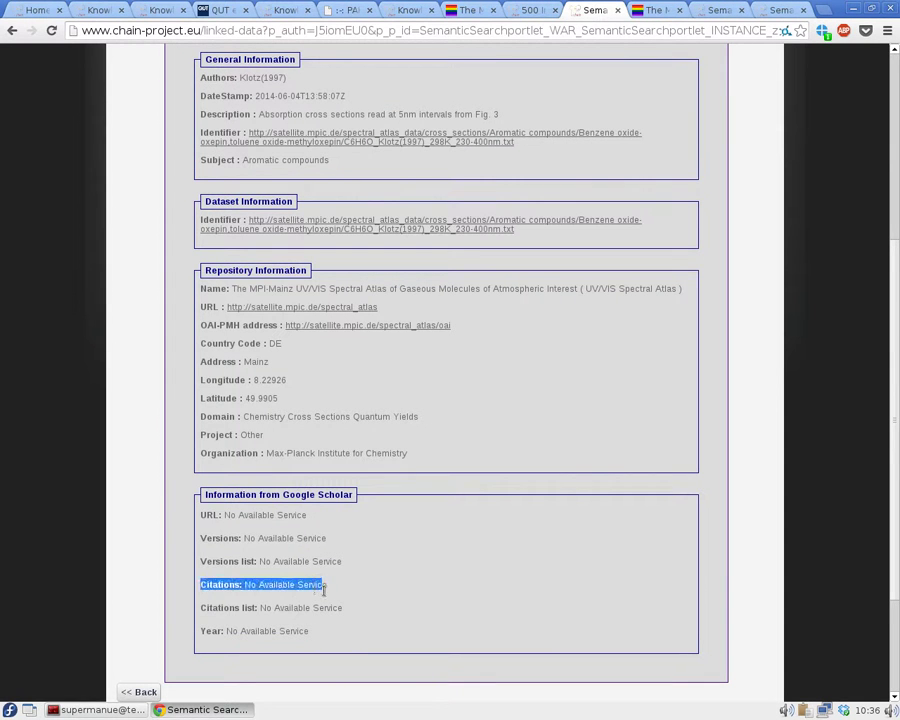
scroll(158, 357, "up", 6)
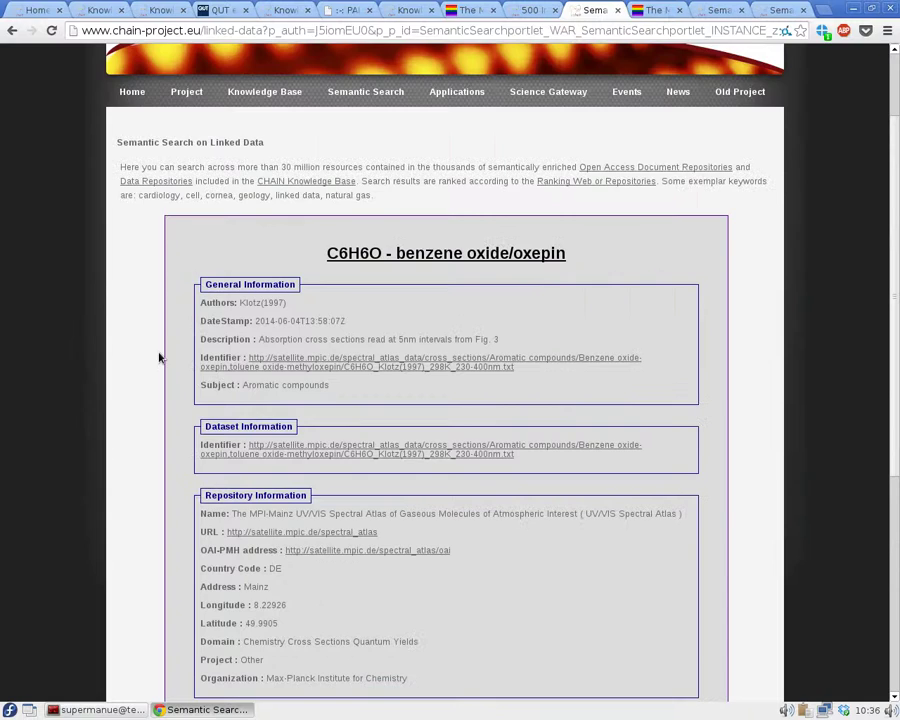
- Open the data file C6H6O_Klotz(1997)_298K_230-400nm.txt and select its web address
left_click(420, 451)
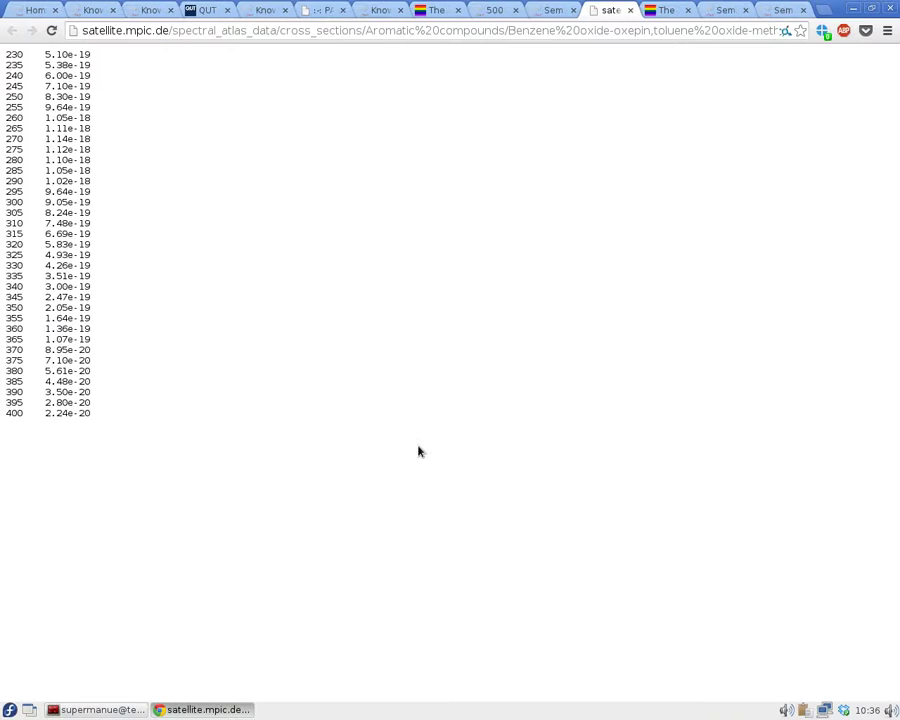
left_click(86, 30)
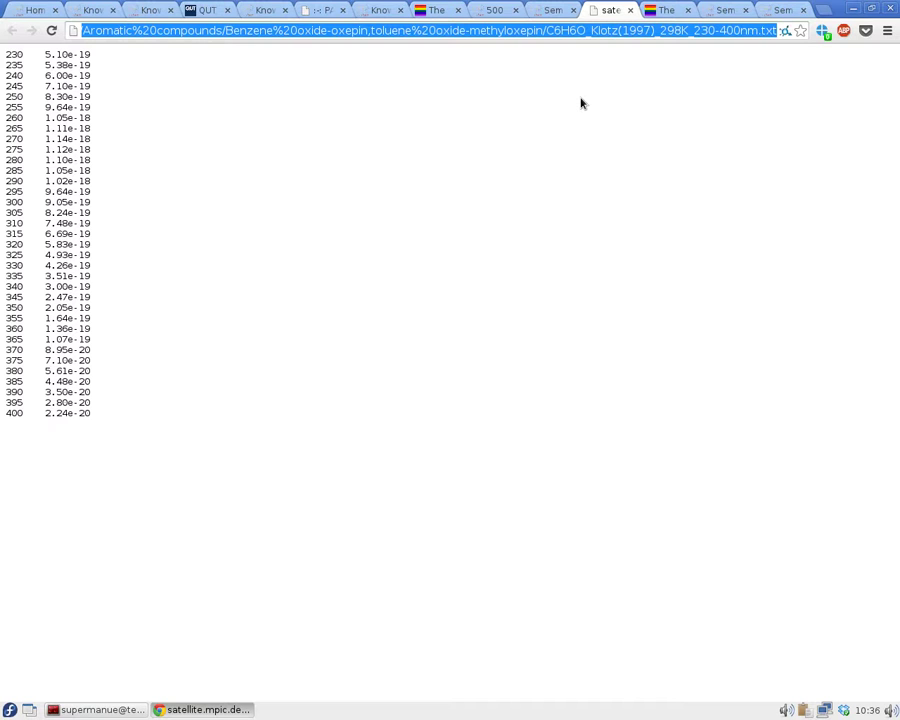
- Review the 'Alcohols' keyword results, then the author-search results listing the CH2=CHCH3 propylene record
left_click(715, 9)
left_click(325, 362)
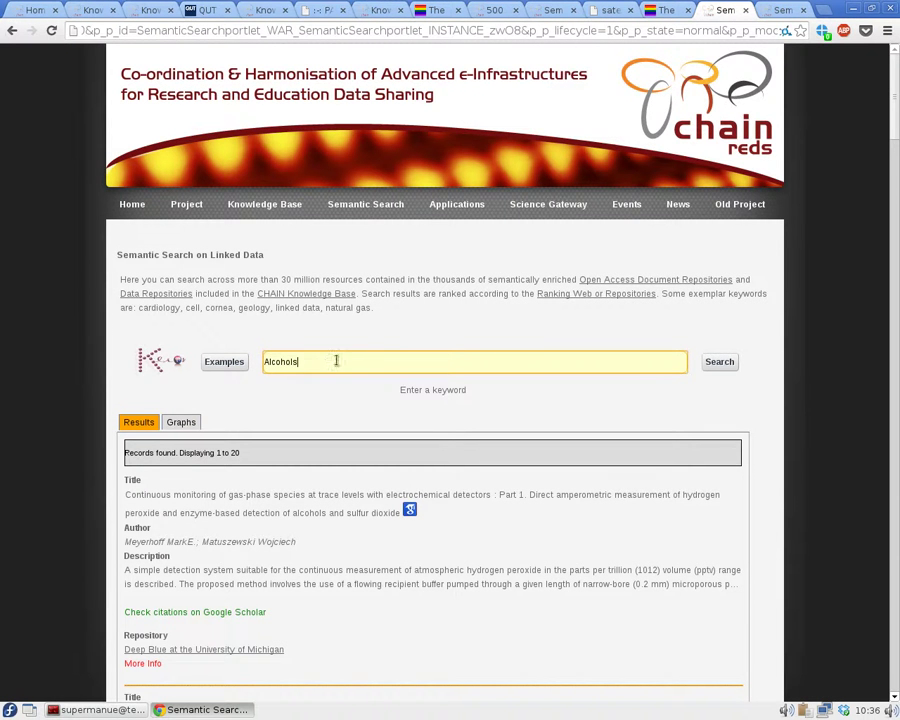
scroll(365, 354, "down", 2)
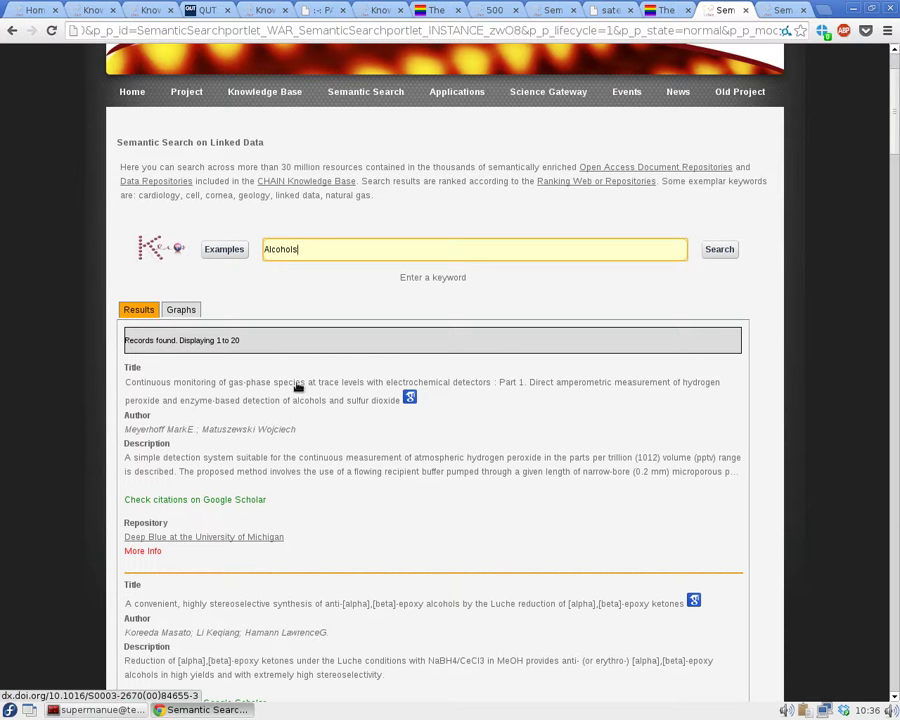
left_click_drag(322, 250, 250, 250)
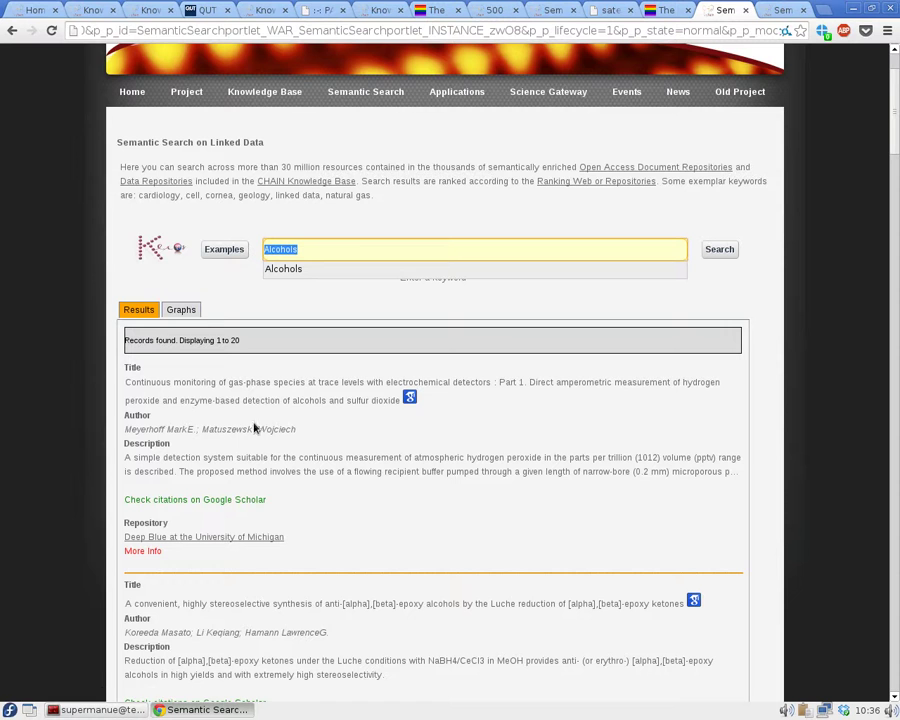
scroll(318, 430, "down", 2)
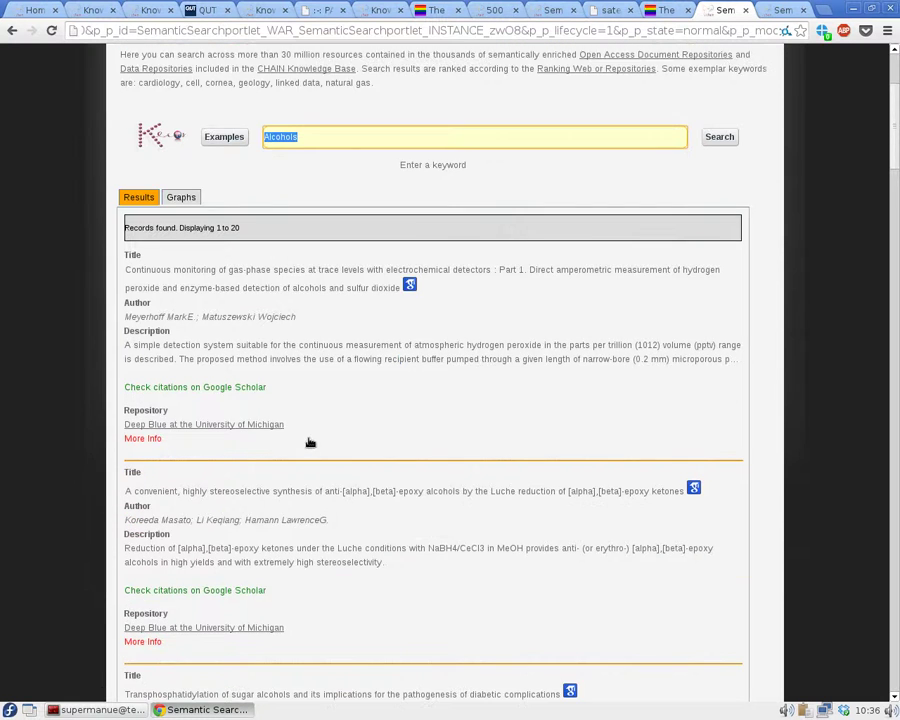
left_click(783, 11)
left_click_drag(339, 361, 258, 361)
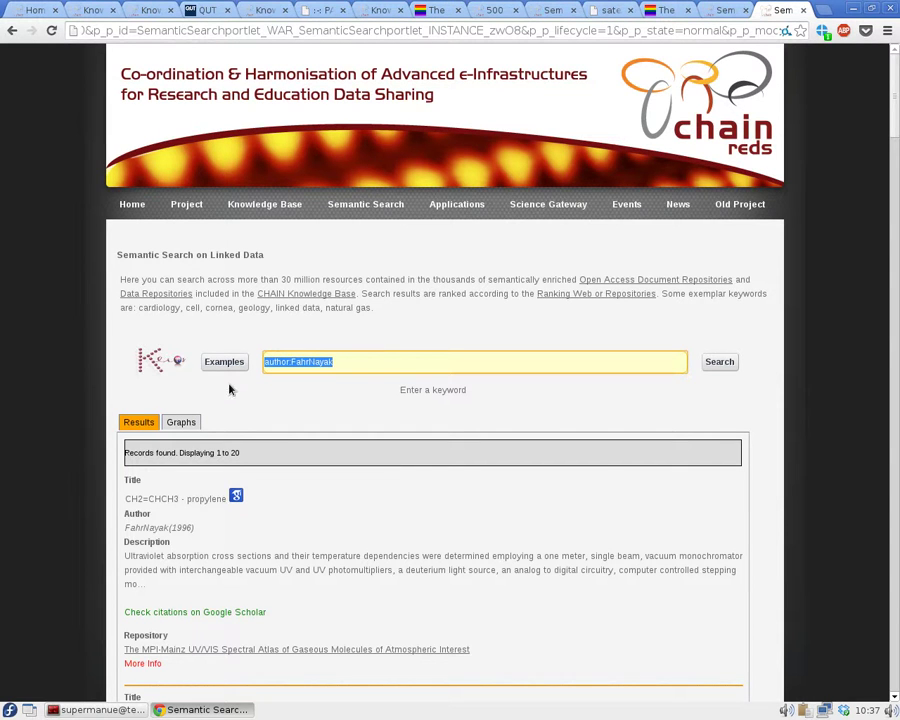
left_click(55, 345)
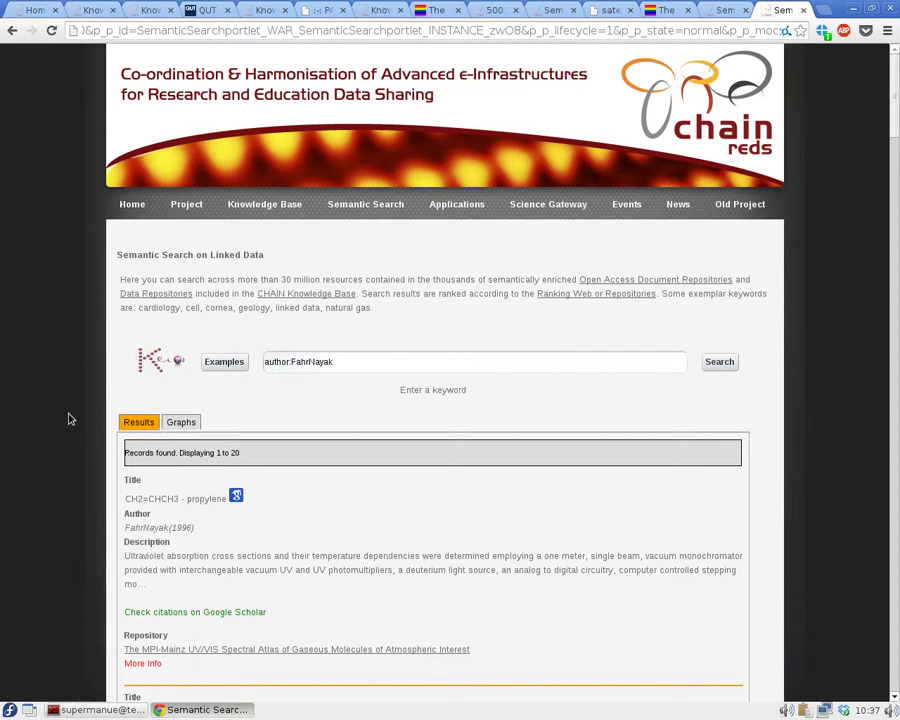
scroll(100, 390, "down", 3)
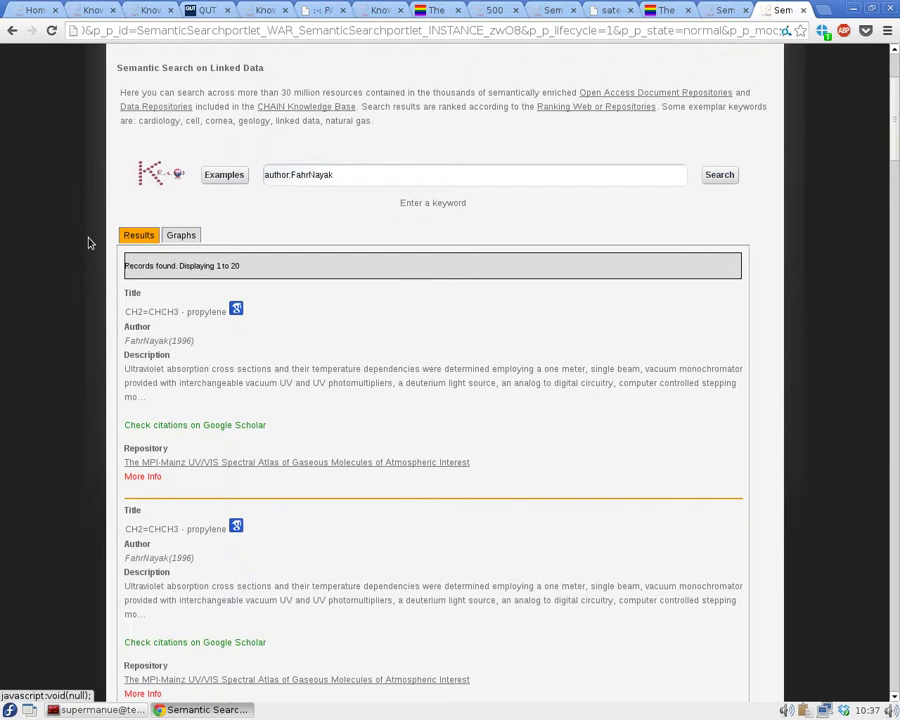
scroll(88, 232, "down", 4)
scroll(84, 242, "down", 5)
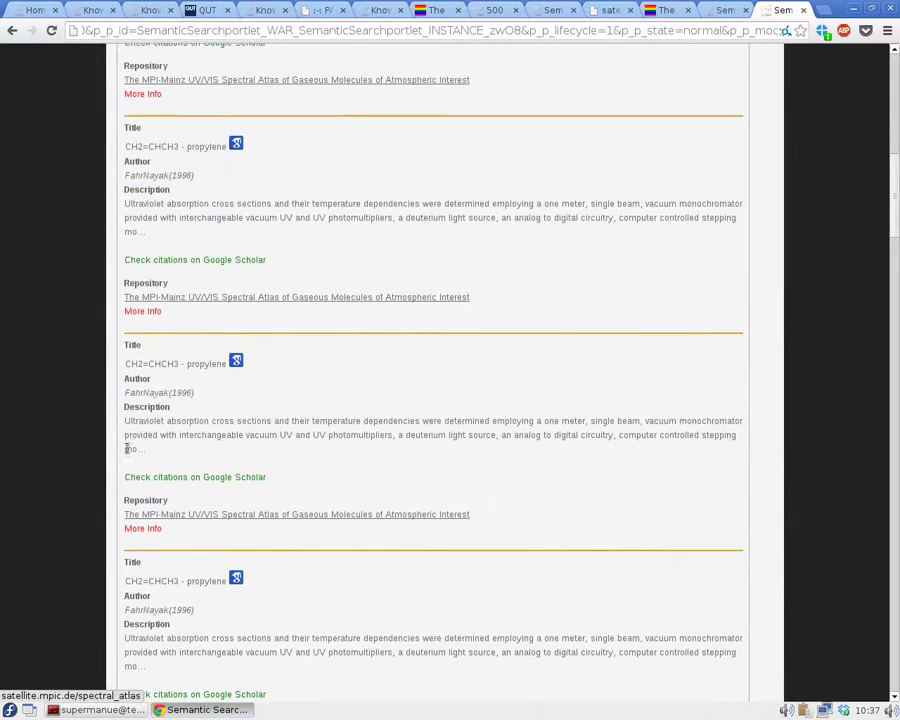
scroll(84, 438, "up", 8)
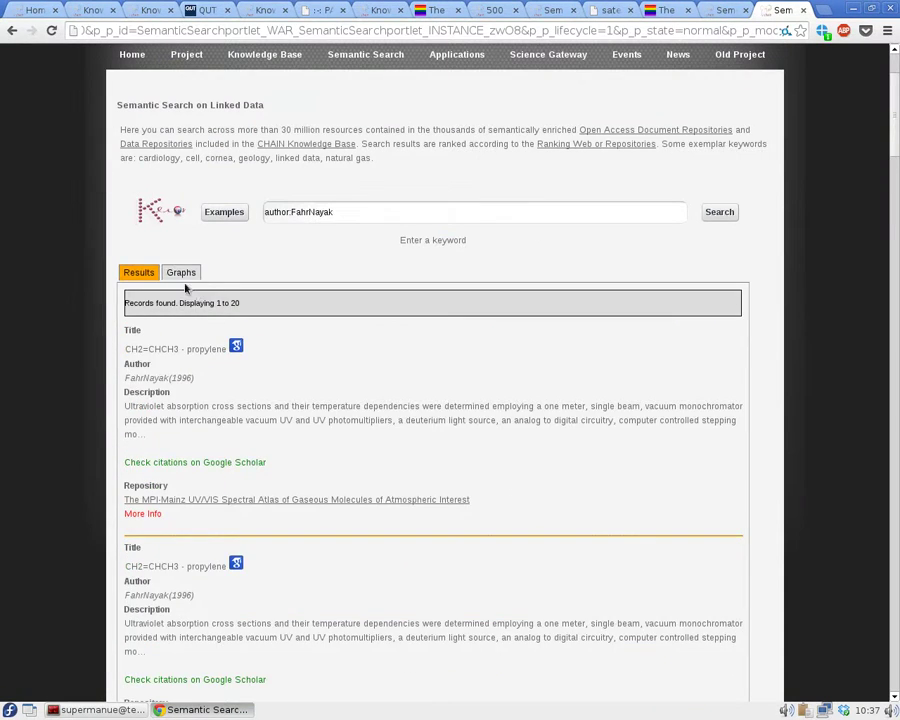
- On the Graphs tab, select resources R7, R8 and R10 for the graph
left_click(181, 273)
scroll(112, 360, "down", 1)
scroll(156, 380, "down", 3)
scroll(157, 378, "up", 2)
left_click(143, 334)
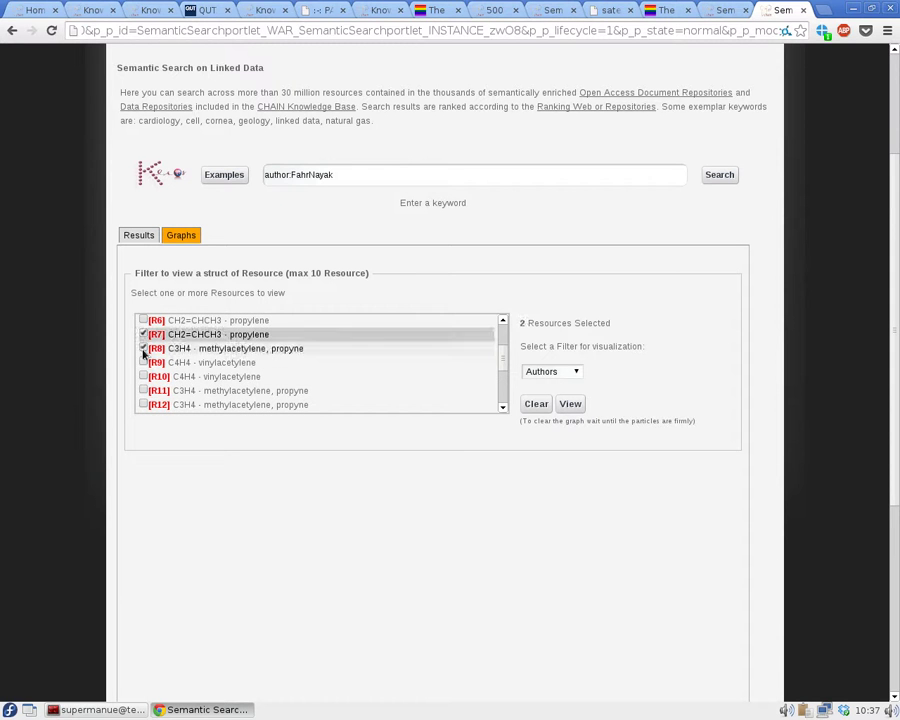
left_click(143, 348)
left_click(143, 377)
- Draw the Authors graph linking the three resources to author FahrNayak(1996)
scroll(143, 372, "down", 3)
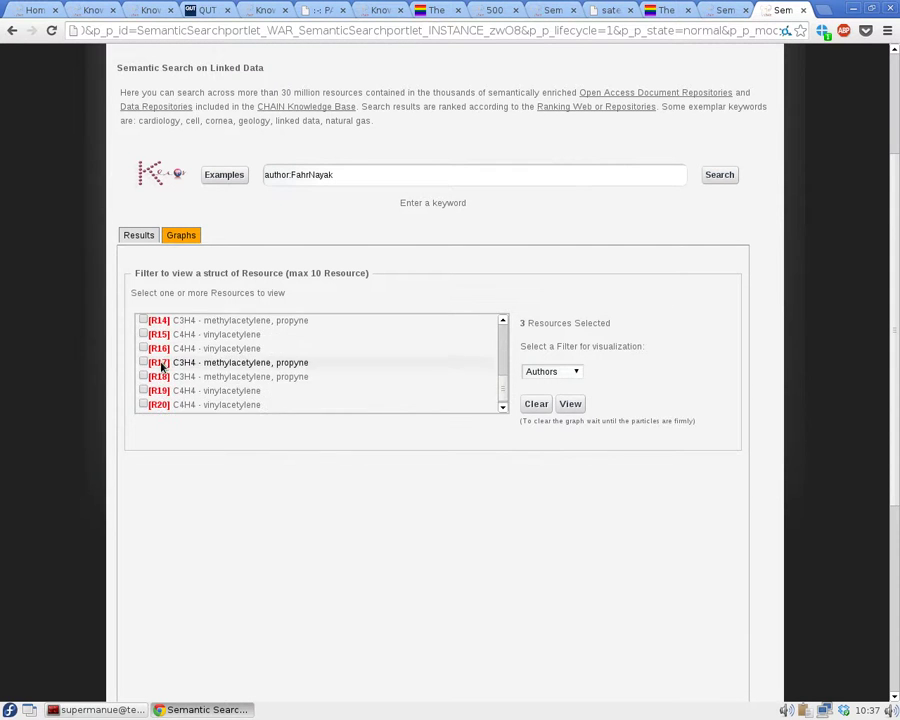
scroll(145, 362, "down", 2)
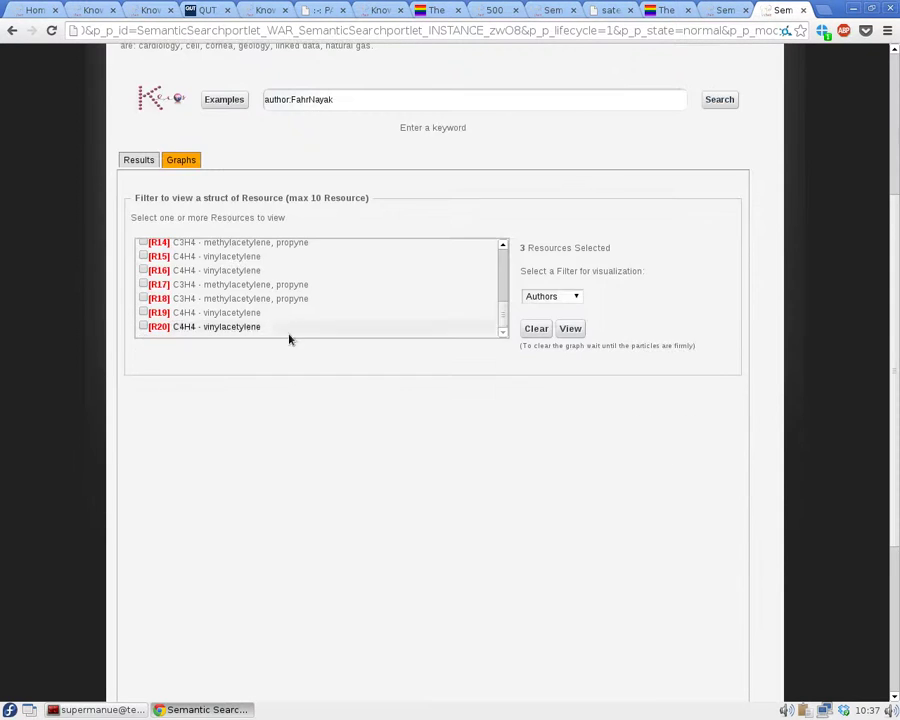
left_click(570, 329)
left_click(569, 329)
scroll(832, 293, "down", 1)
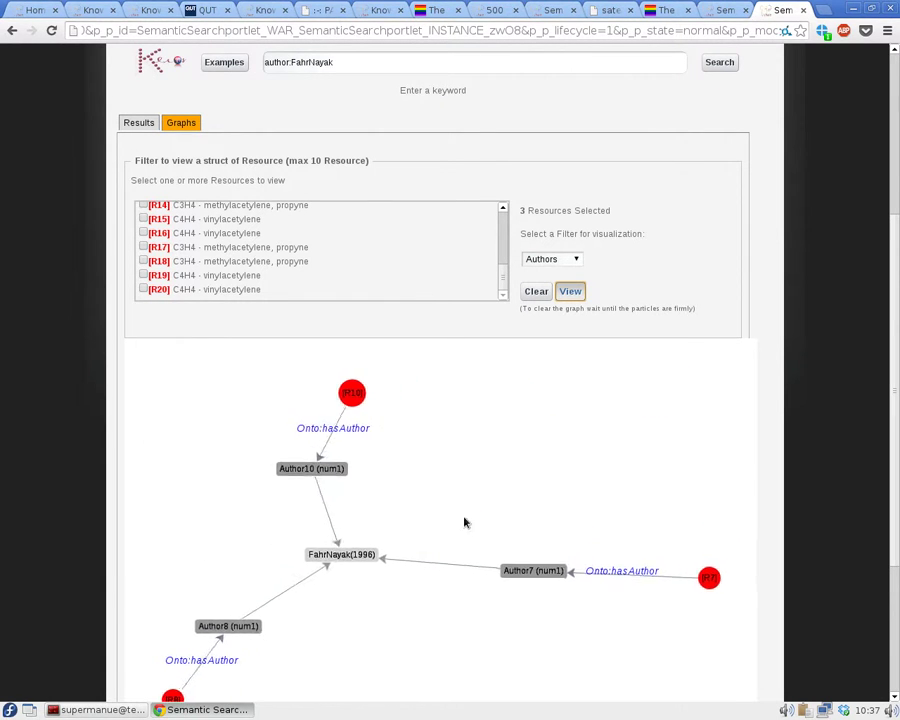
- Redraw the graph with the Subjects filter, linking resources to Alkynes and Alkenes categories
left_click(560, 258)
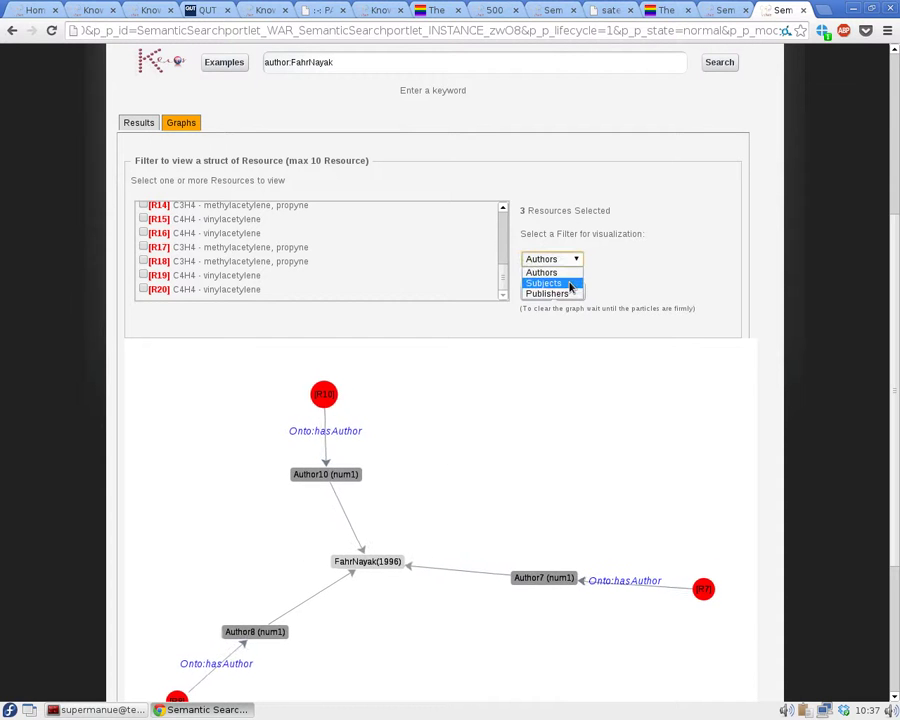
left_click(565, 283)
left_click(570, 291)
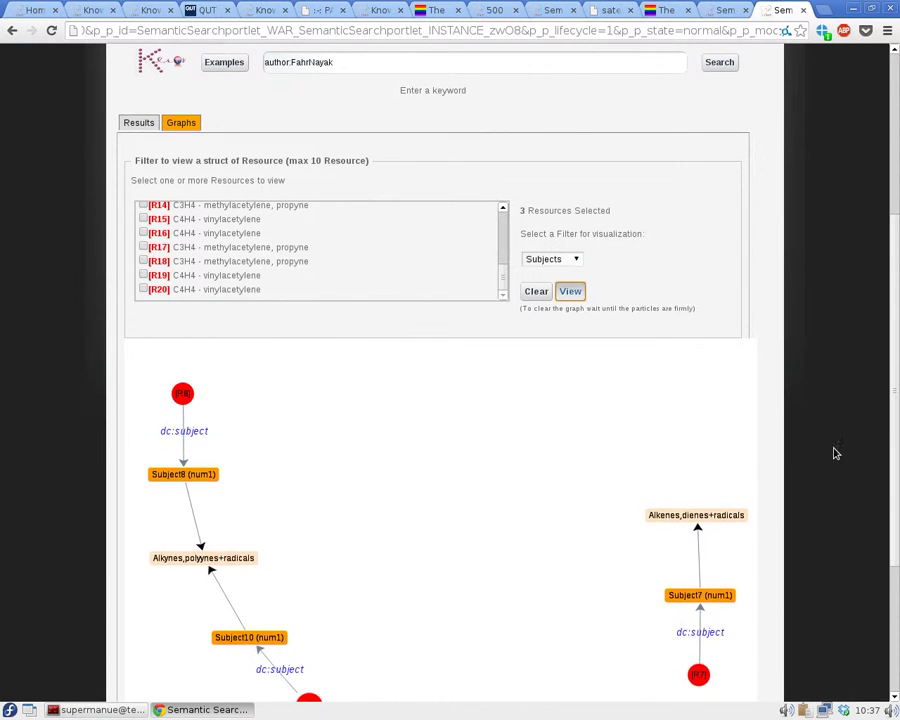
scroll(498, 412, "down", 1)
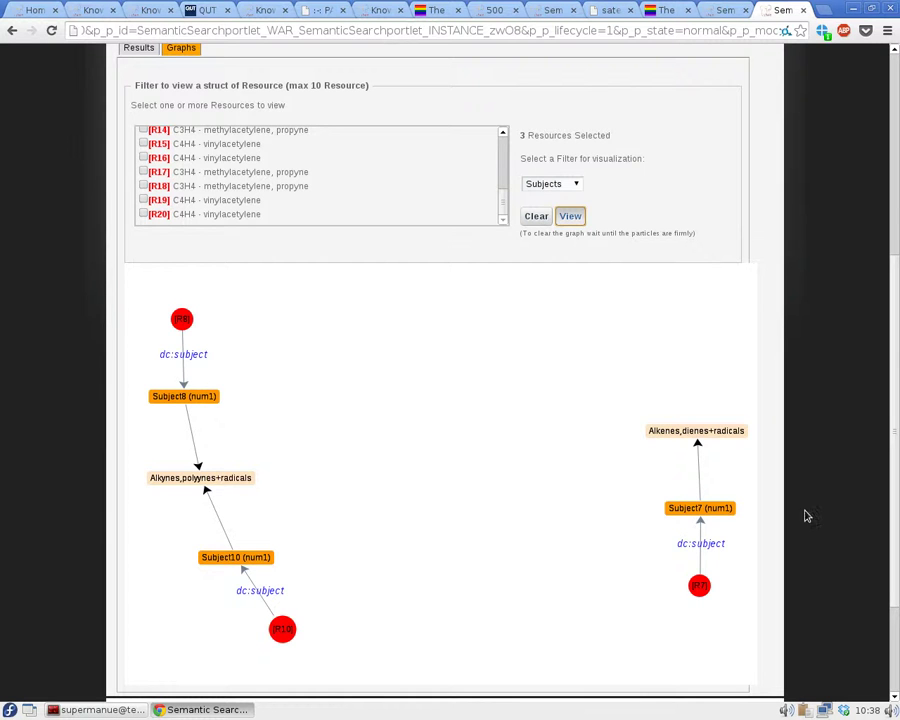
scroll(834, 488, "up", 4)
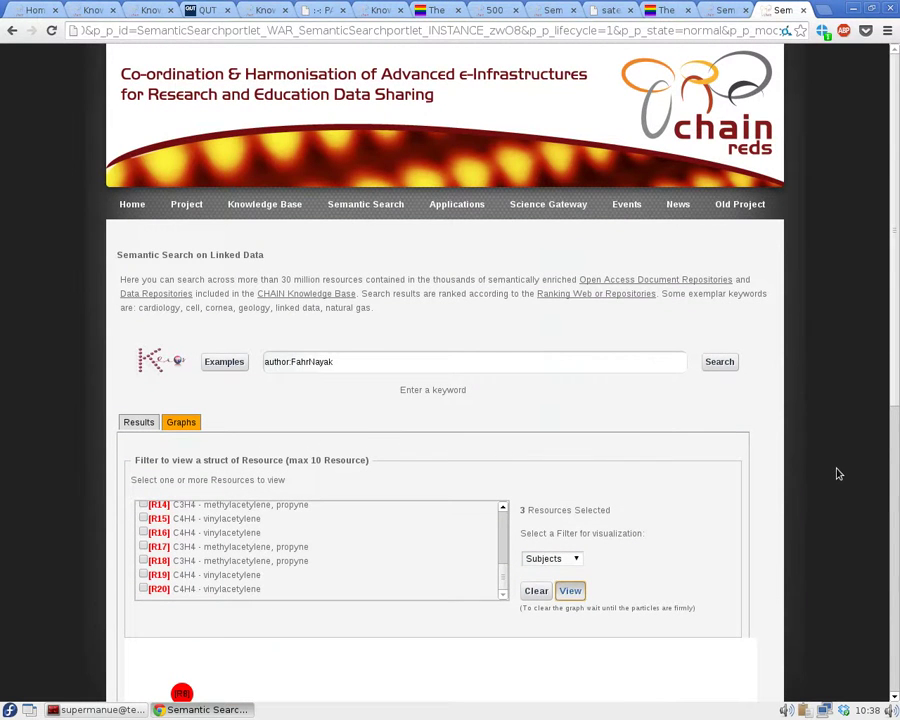